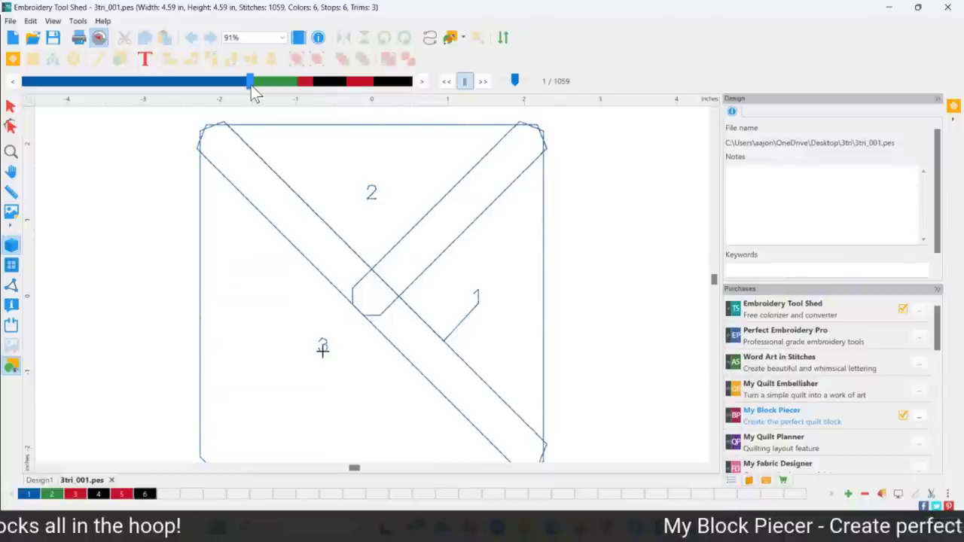
# Step: Simulate the 3tri_001.pes stitch-out color by color to its end, and leave the stitch simulation
pyautogui.moveTo(251, 85); pyautogui.dragTo(307, 98)
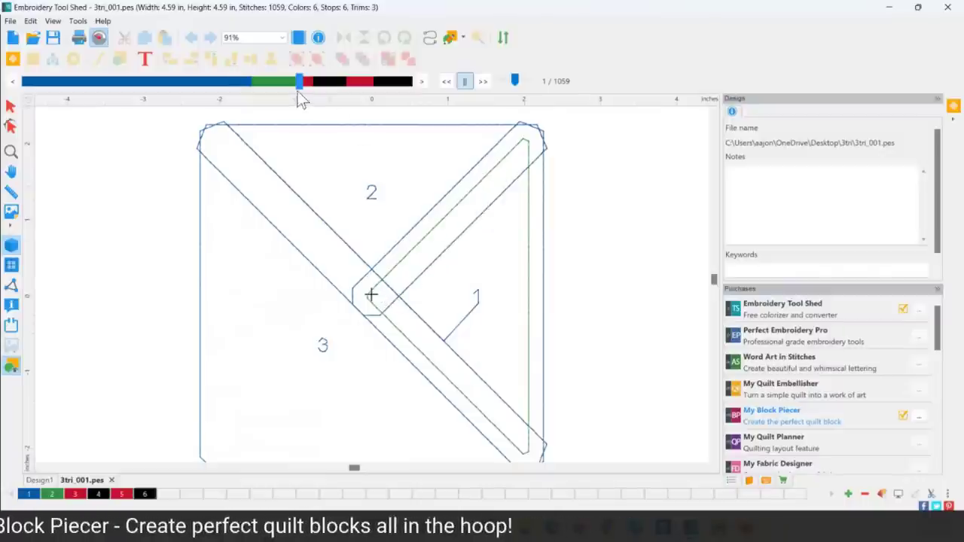
pyautogui.moveTo(300, 83); pyautogui.dragTo(316, 84)
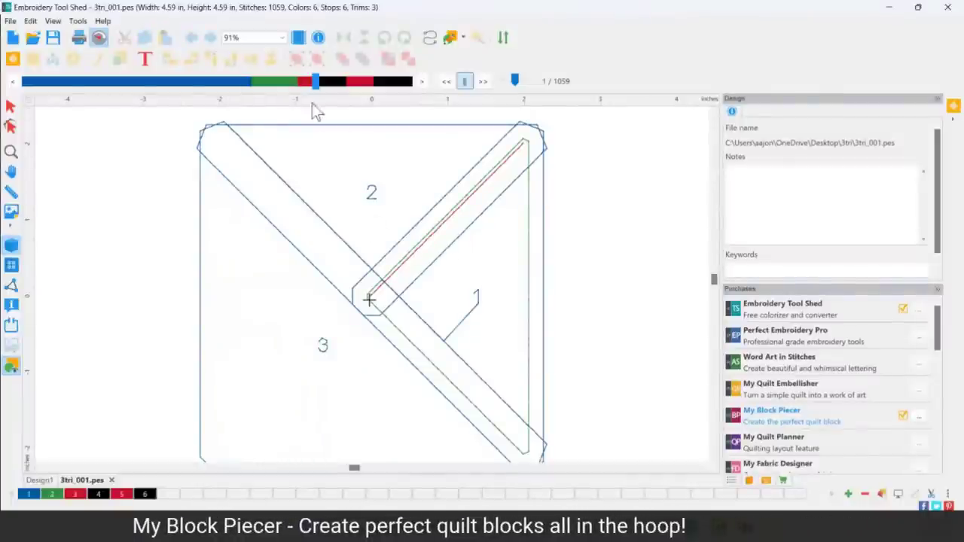
pyautogui.moveTo(319, 85); pyautogui.dragTo(348, 86)
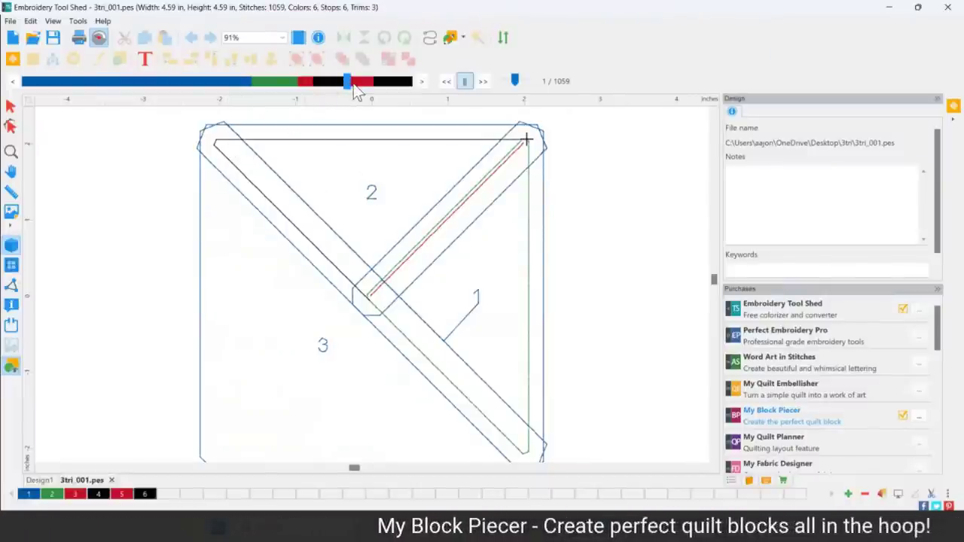
pyautogui.moveTo(351, 91); pyautogui.dragTo(415, 90)
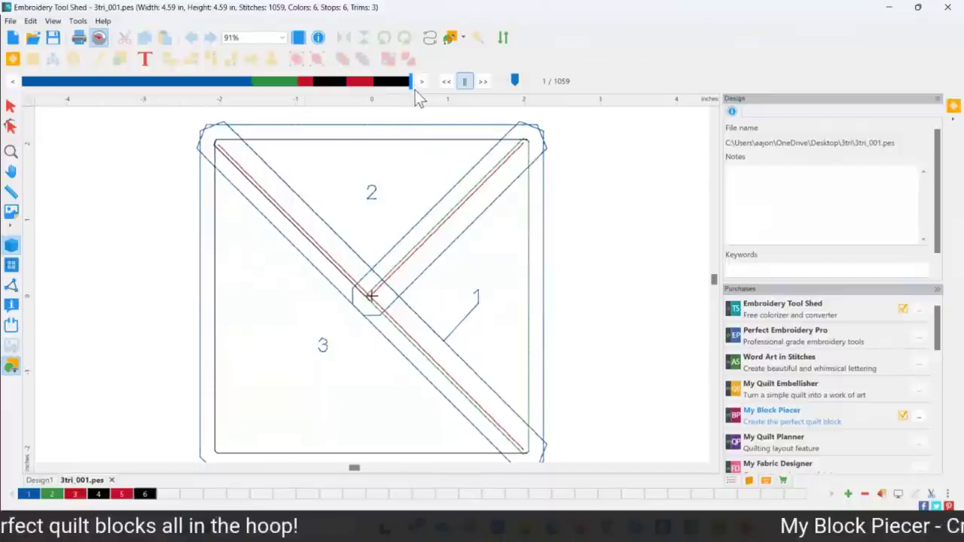
pyautogui.click(10, 106)
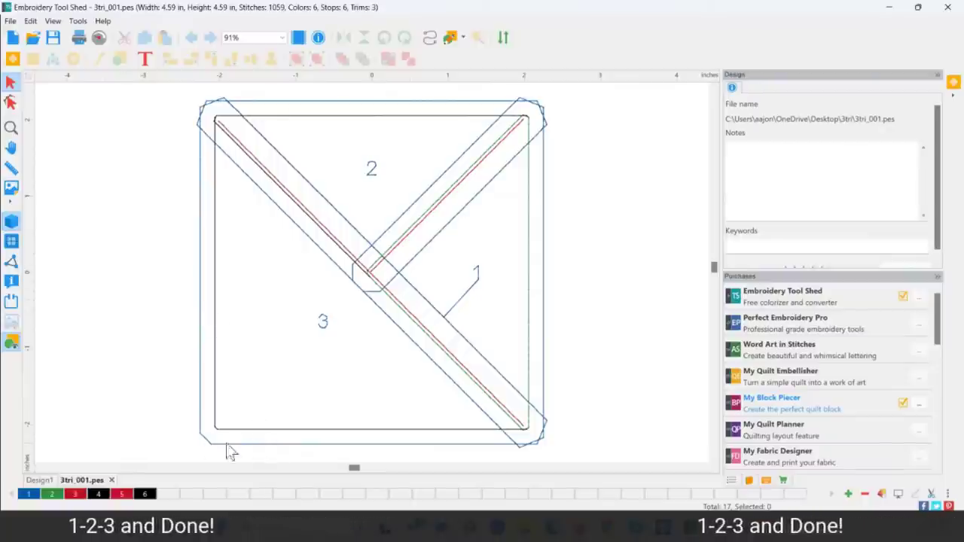
# Step: Create a new design and open the quilt block library with the 4 Patch block highlighted under Basic
pyautogui.click(14, 39)
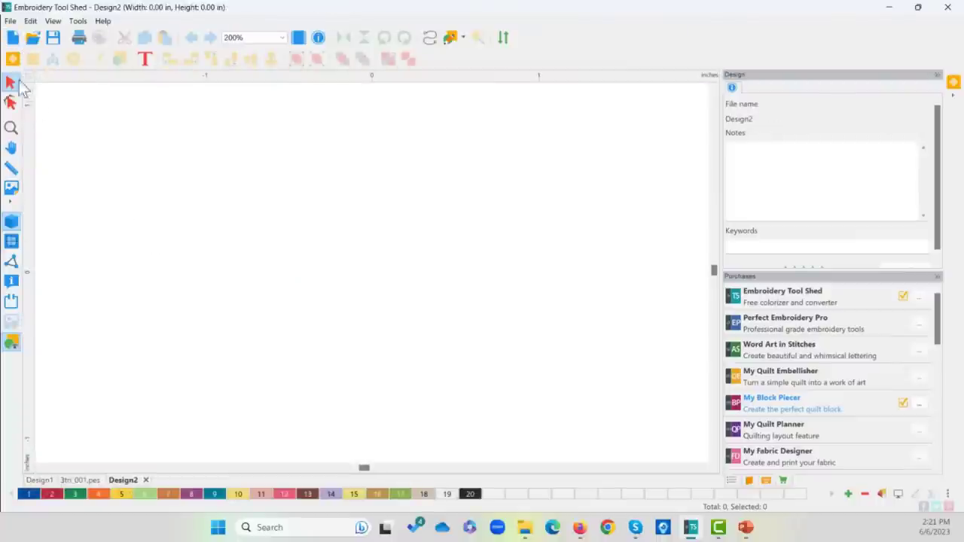
pyautogui.click(12, 60)
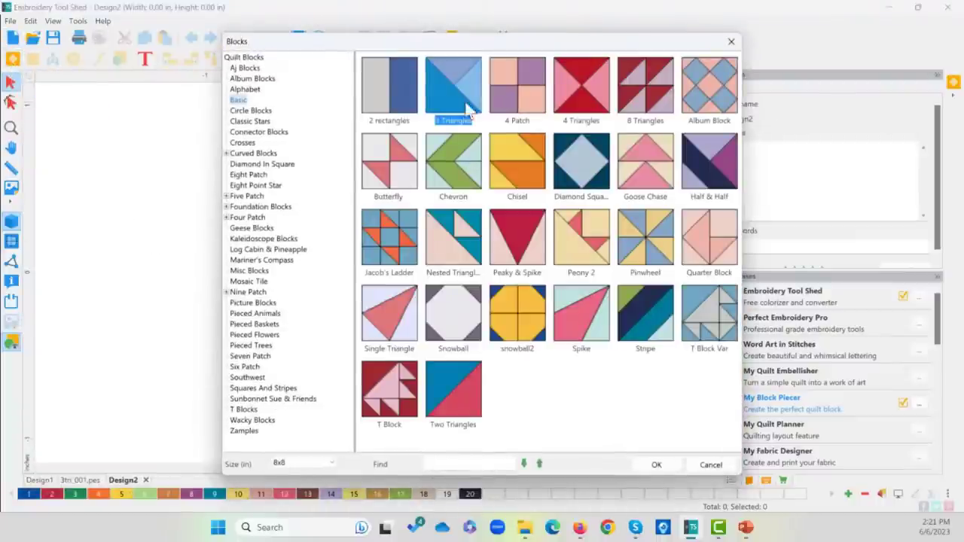
pyautogui.click(505, 100)
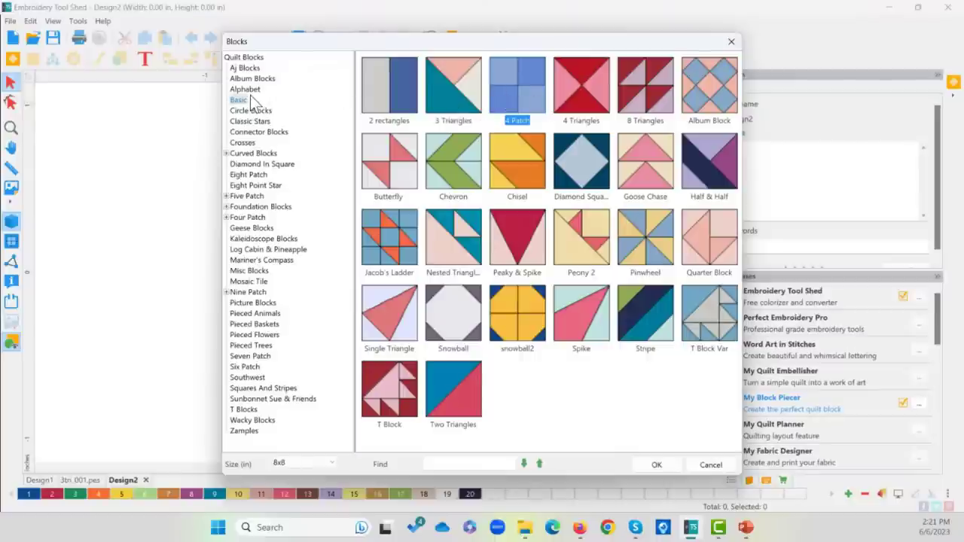
# Step: Browse the quilt block library's categories, including Classic Stars, Curved Blocks, Diamond In Square and Foundation Baskets
pyautogui.click(226, 207)
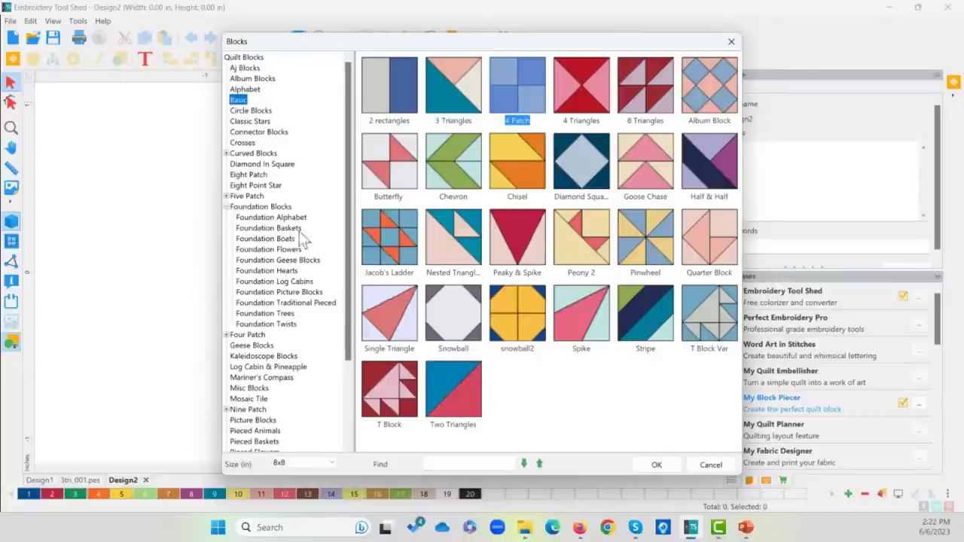
pyautogui.click(252, 111)
pyautogui.click(251, 122)
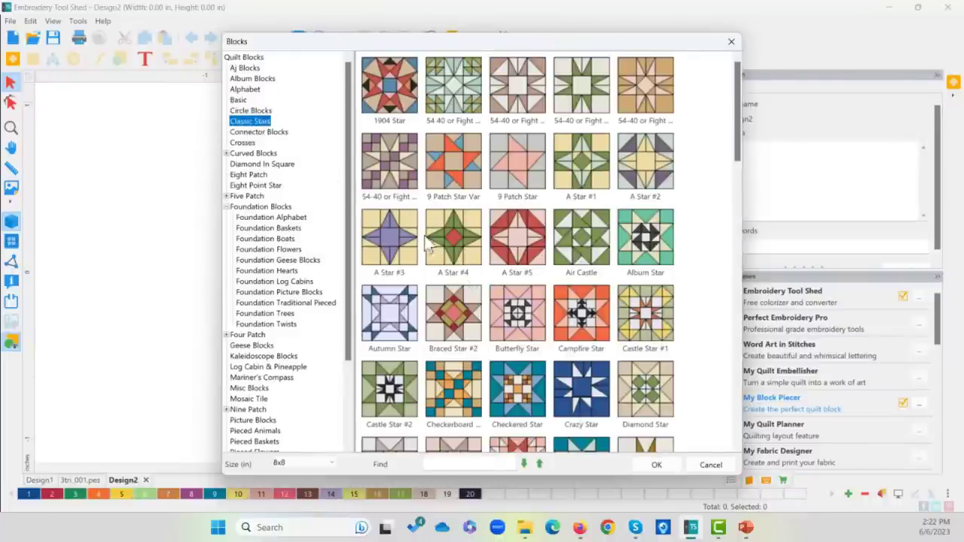
pyautogui.click(226, 153)
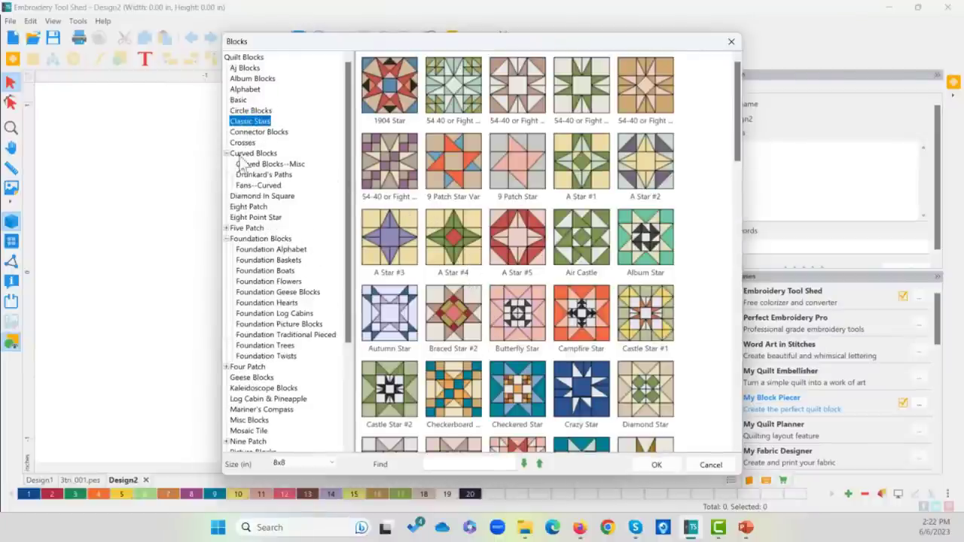
pyautogui.click(266, 198)
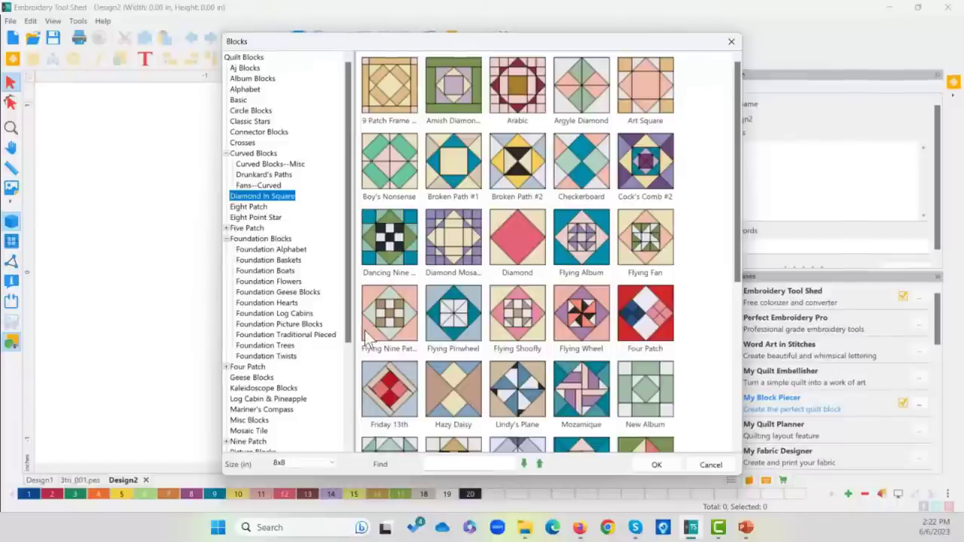
pyautogui.click(247, 208)
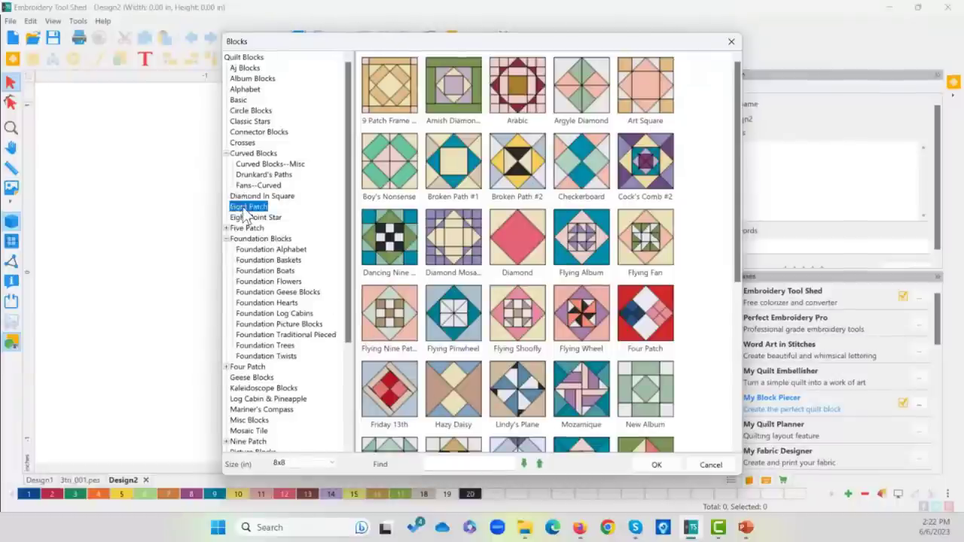
pyautogui.click(270, 250)
pyautogui.click(285, 261)
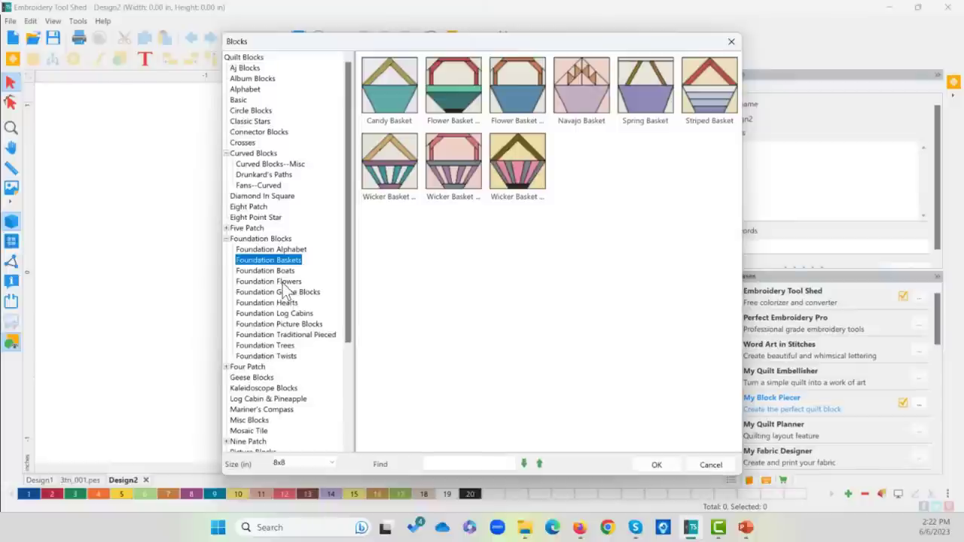
# Step: Insert the Boat #1 block from the Foundation Boats category at the 8x8 inch size
pyautogui.click(271, 281)
pyautogui.click(267, 270)
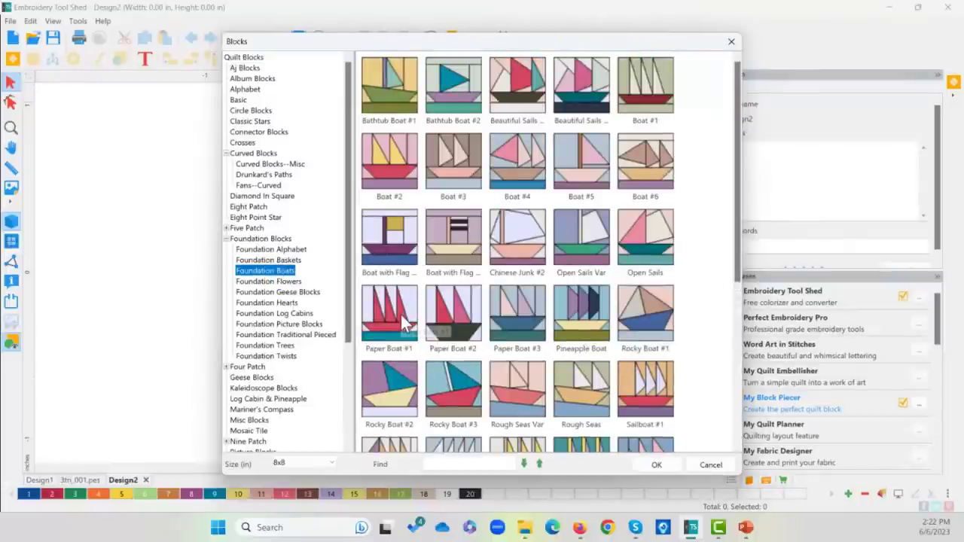
pyautogui.doubleClick(629, 91)
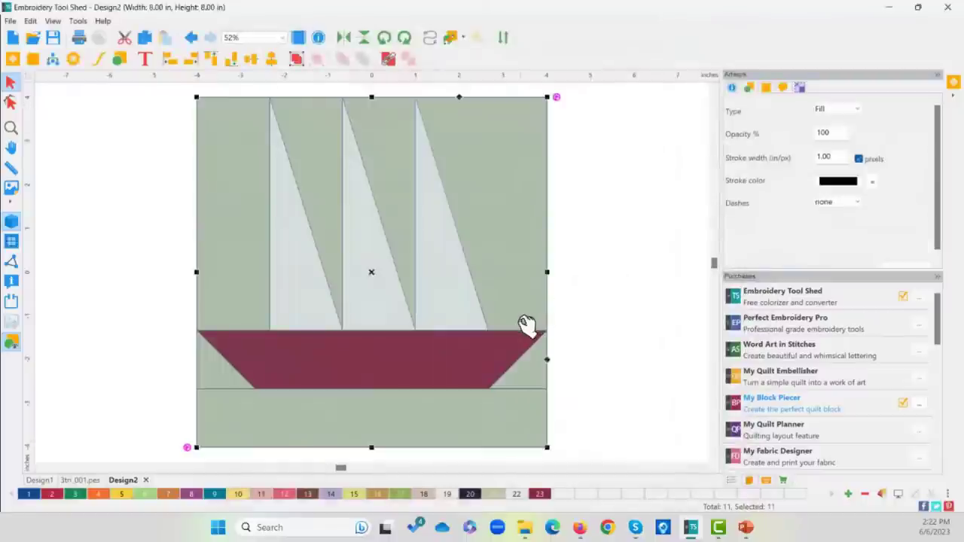
# Step: Resize the boat block to 6 inches wide, keeping its aspect ratio
pyautogui.click(799, 88)
pyautogui.scroll(1, 799, 94)
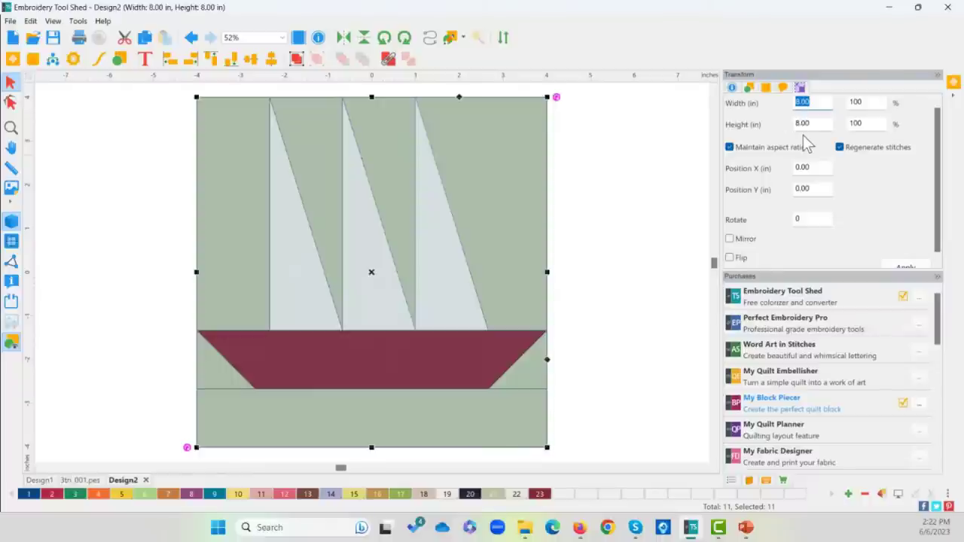
pyautogui.write('6')
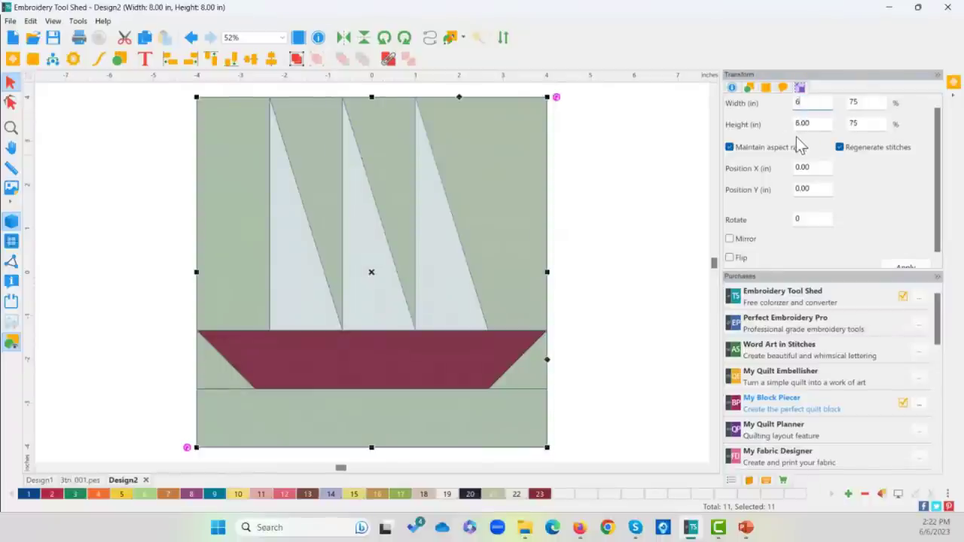
pyautogui.click(908, 264)
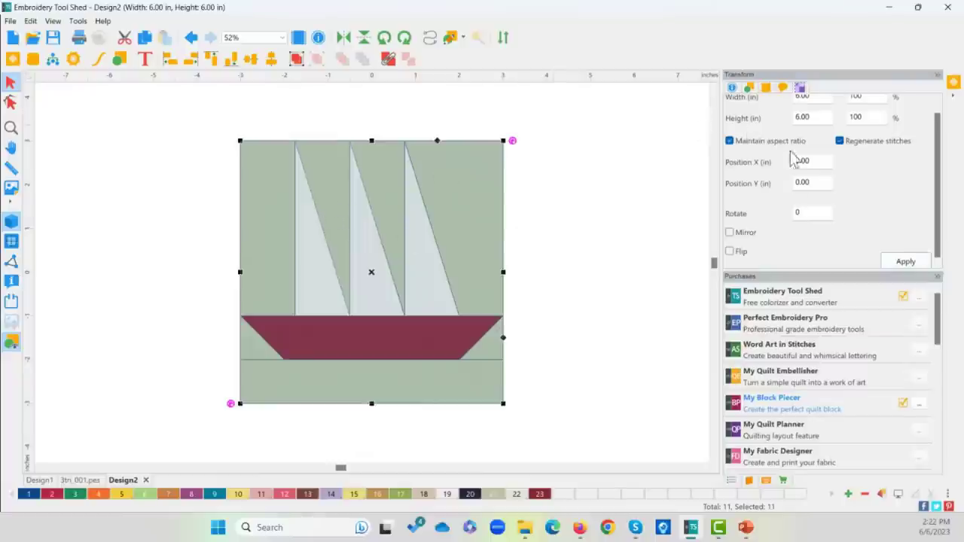
# Step: Auto build the boat block's piecing workflow, sort its piece numbers, and preview the resulting embroidery design
pyautogui.click(52, 59)
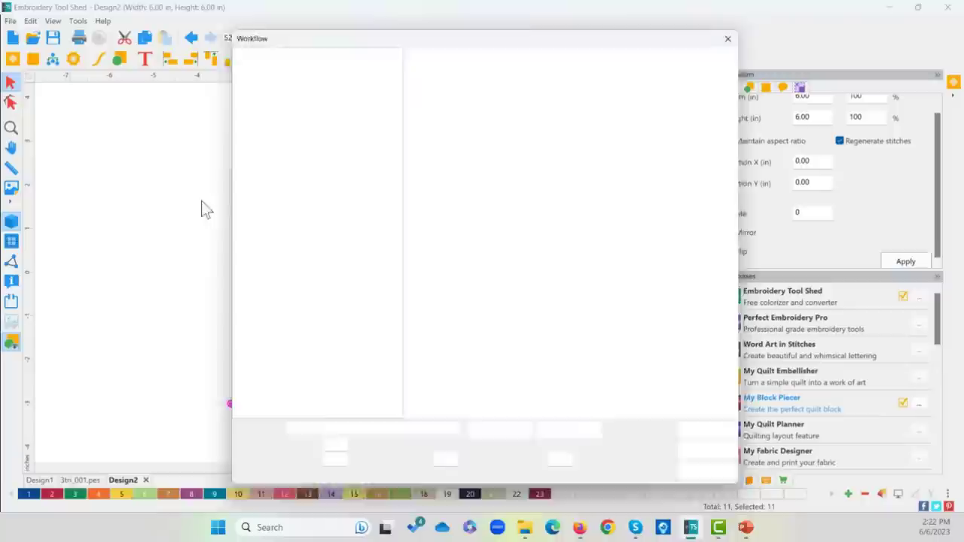
pyautogui.click(509, 436)
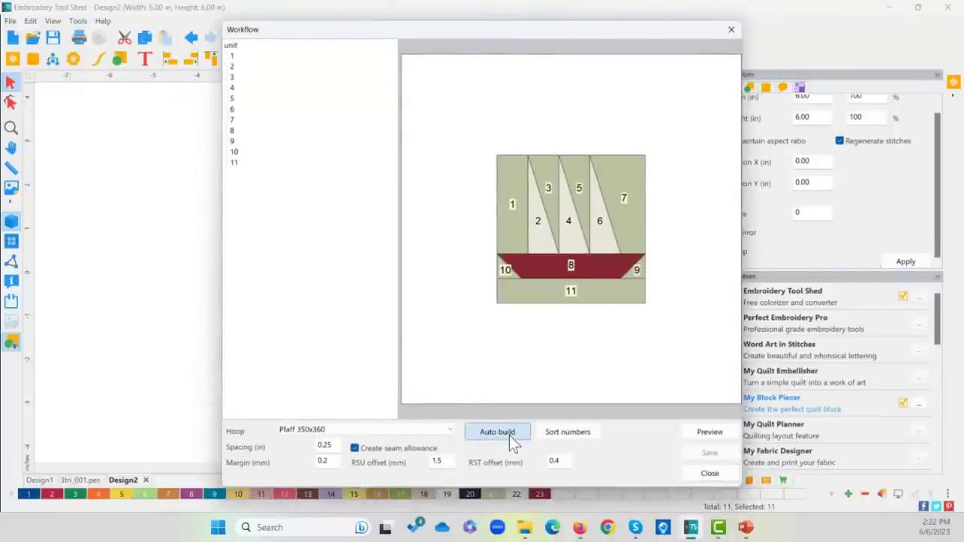
pyautogui.click(585, 437)
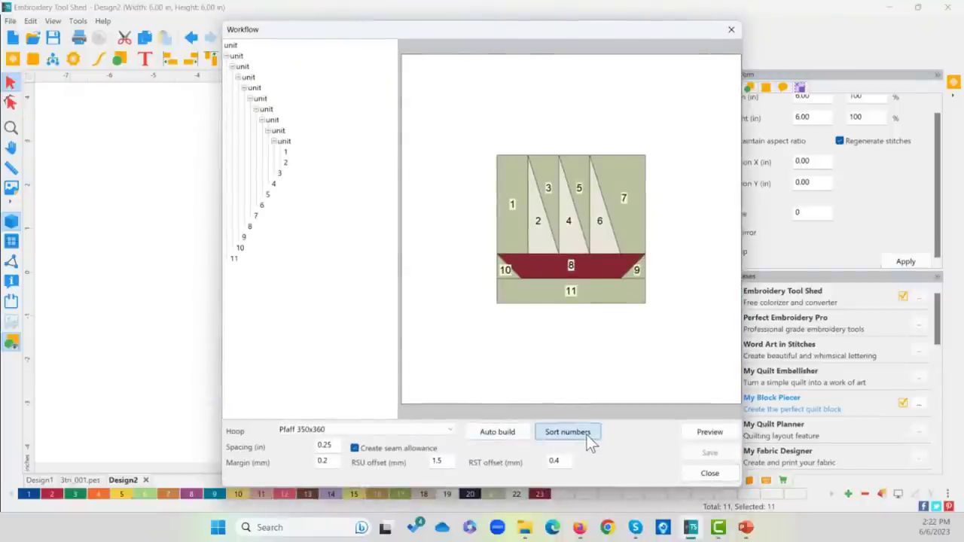
pyautogui.click(507, 313)
pyautogui.click(728, 431)
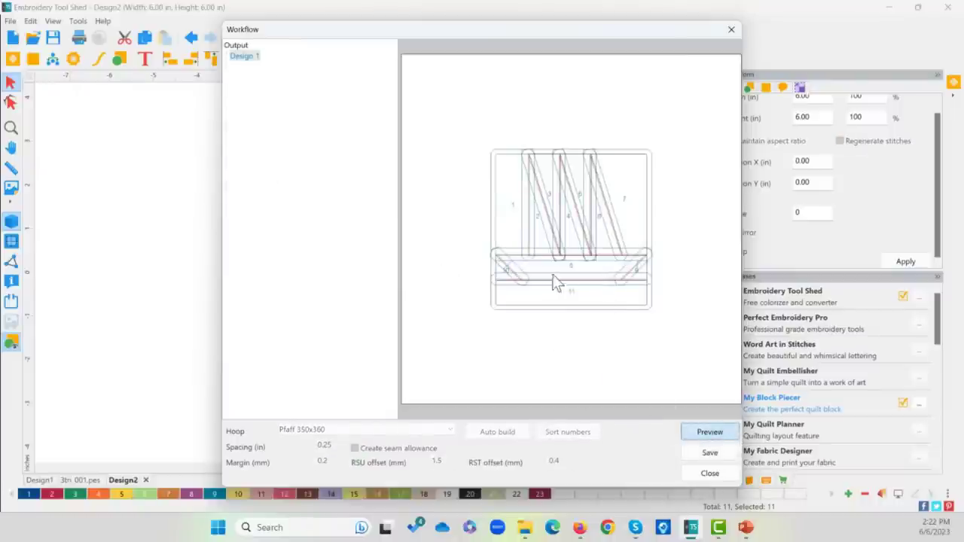
# Step: Close the workflow without saving and delete the whole boat block from the design
pyautogui.click(730, 30)
pyautogui.moveTo(183, 105); pyautogui.dragTo(586, 458)
pyautogui.press('Delete')
# Step: Insert the 8x8 inch Pineapple block from the Log Cabin & Pineapple category of the quilt block library
pyautogui.click(12, 58)
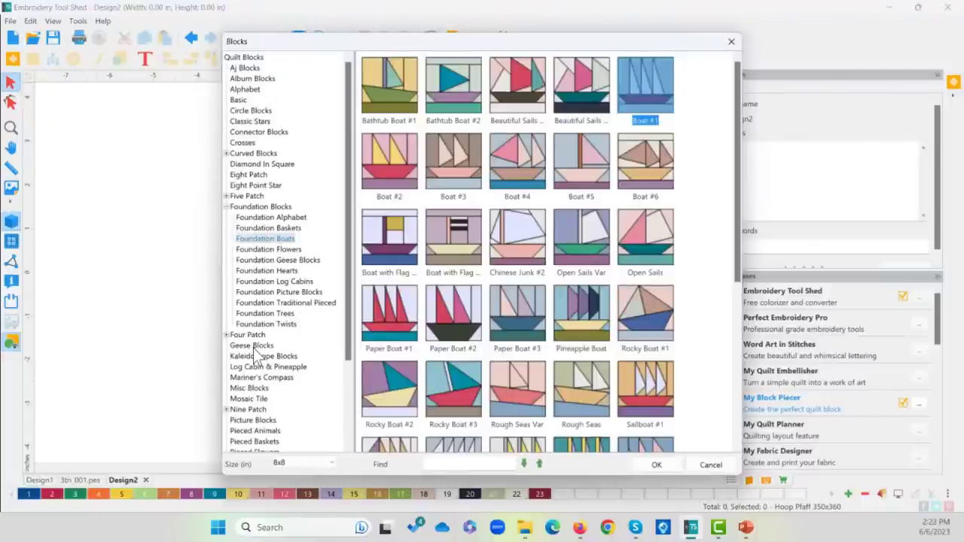
pyautogui.click(296, 303)
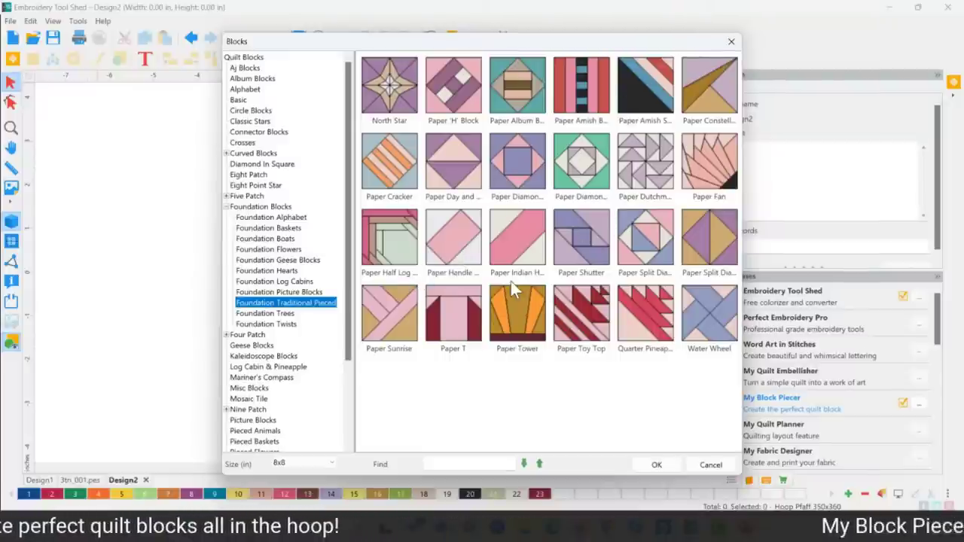
pyautogui.click(709, 174)
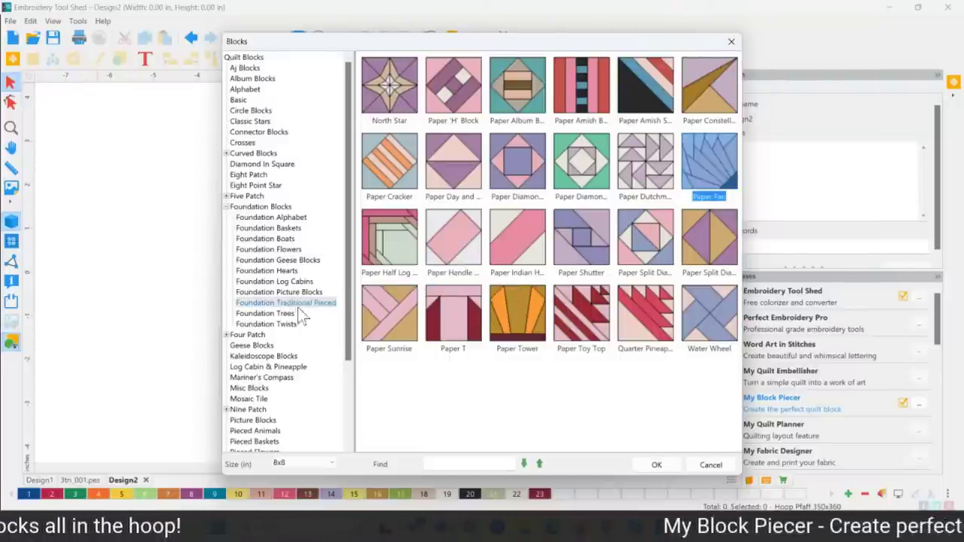
pyautogui.click(256, 367)
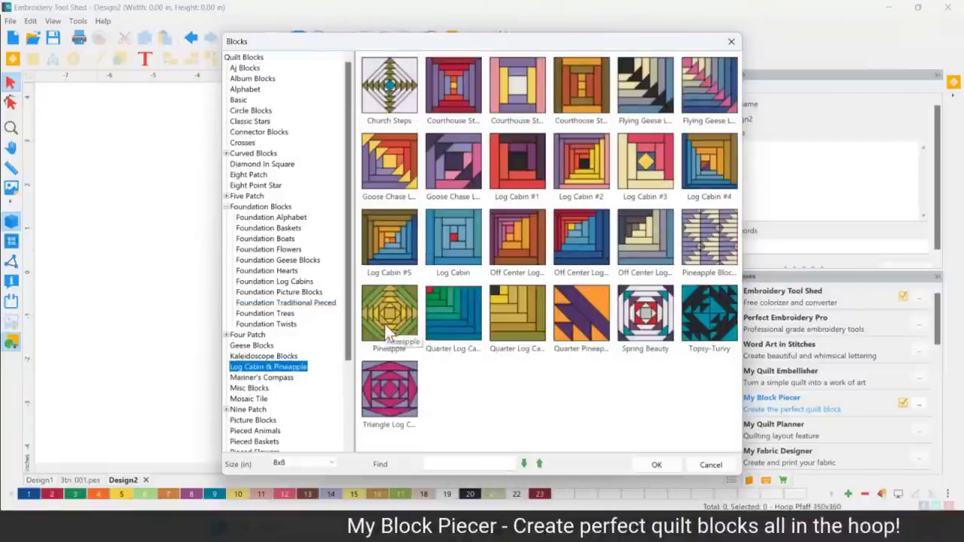
pyautogui.click(383, 351)
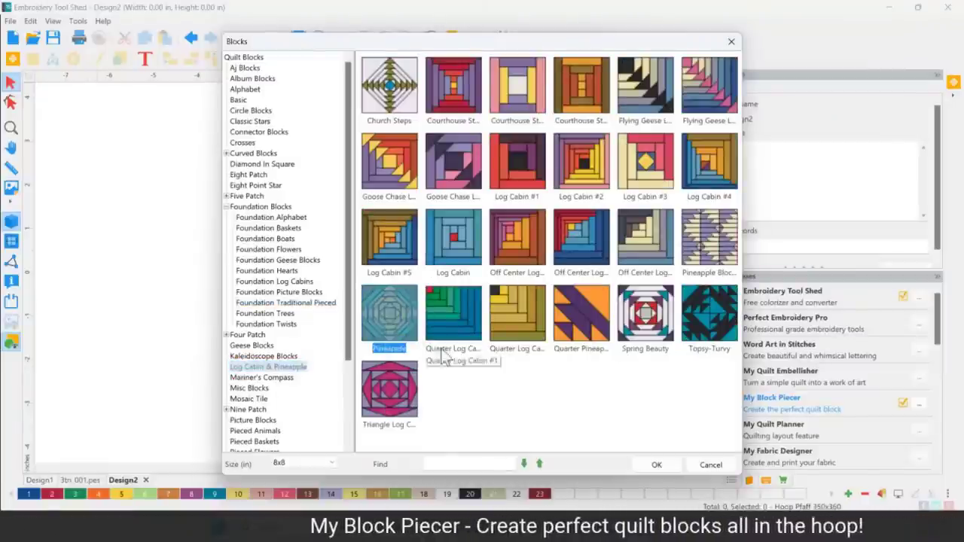
pyautogui.doubleClick(379, 308)
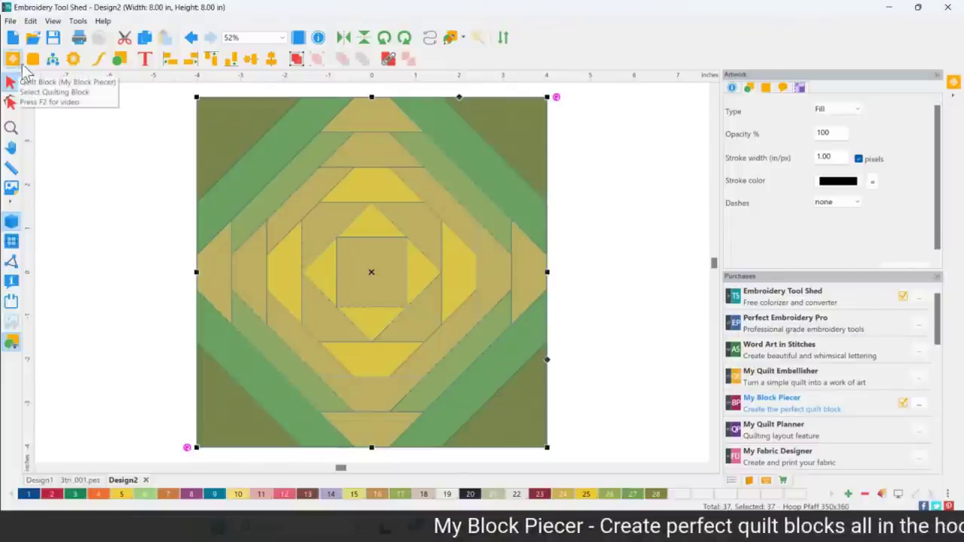
# Step: Auto build the pineapple block's piecing workflow, sort its piece numbers, and preview the resulting embroidery design
pyautogui.click(53, 63)
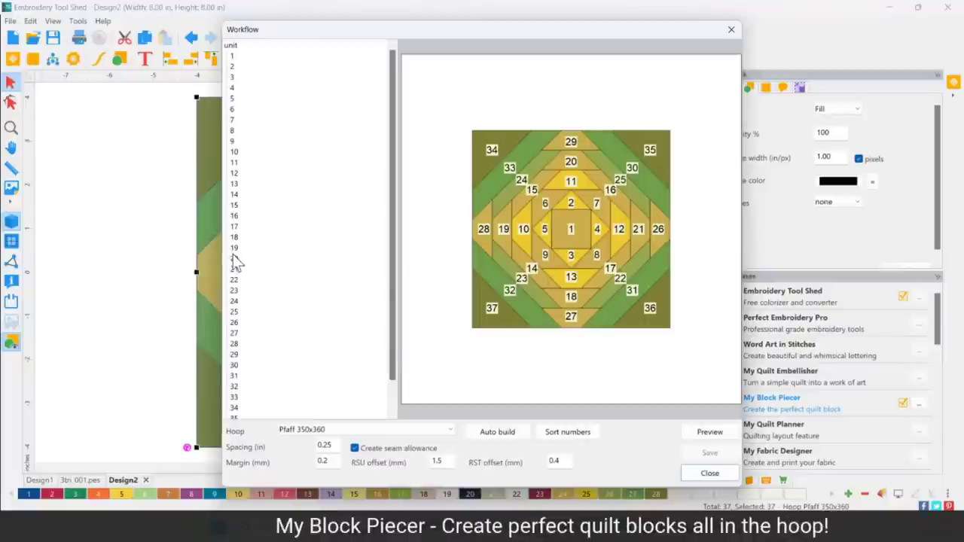
pyautogui.scroll(-1, 393, 304)
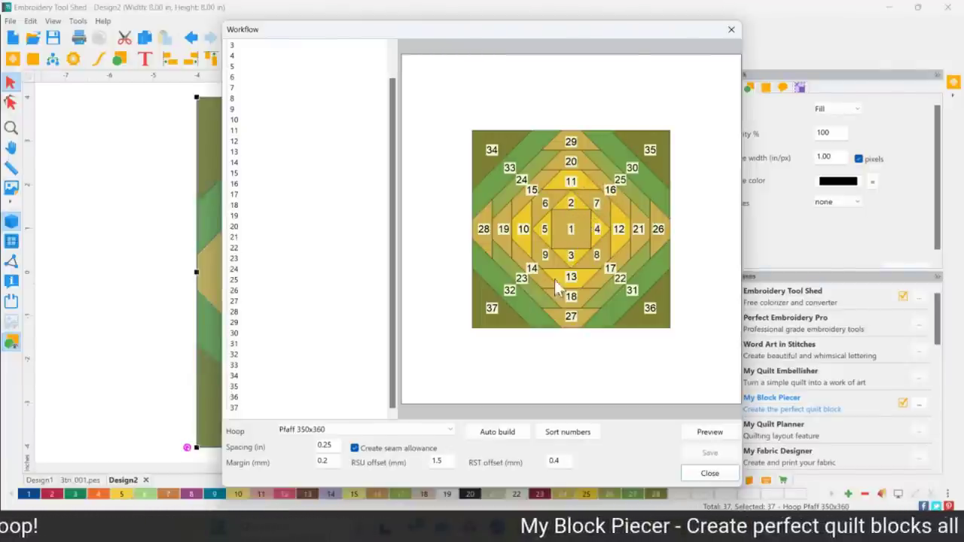
pyautogui.click(510, 430)
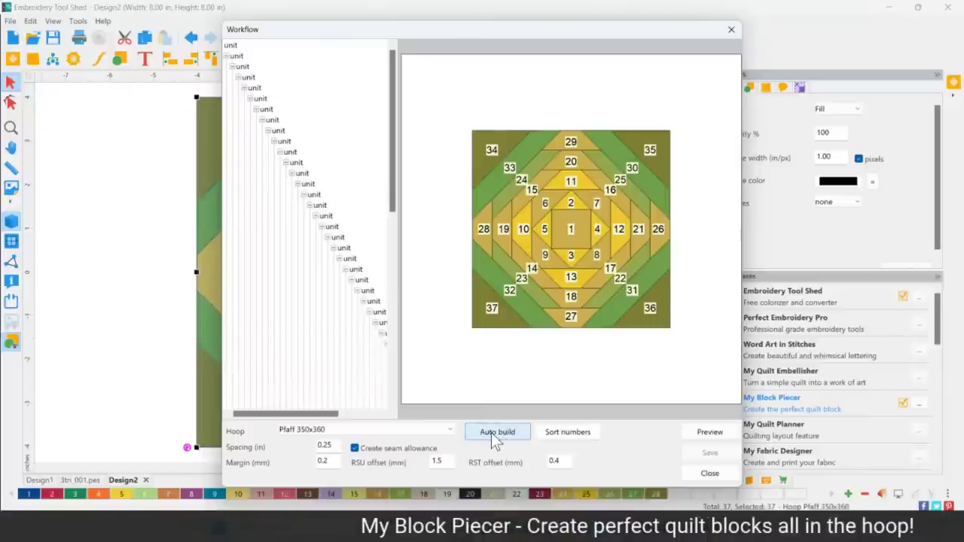
pyautogui.click(566, 435)
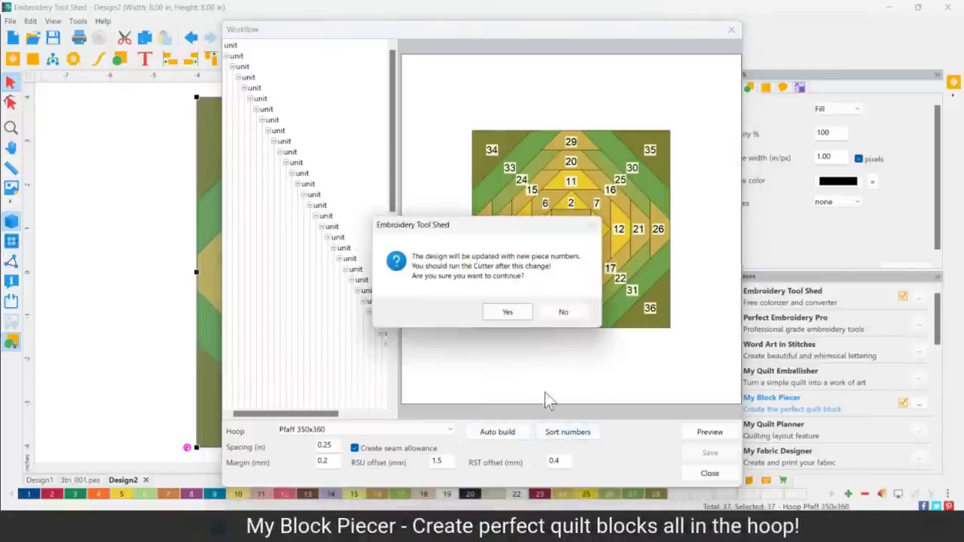
pyautogui.click(505, 312)
pyautogui.click(707, 432)
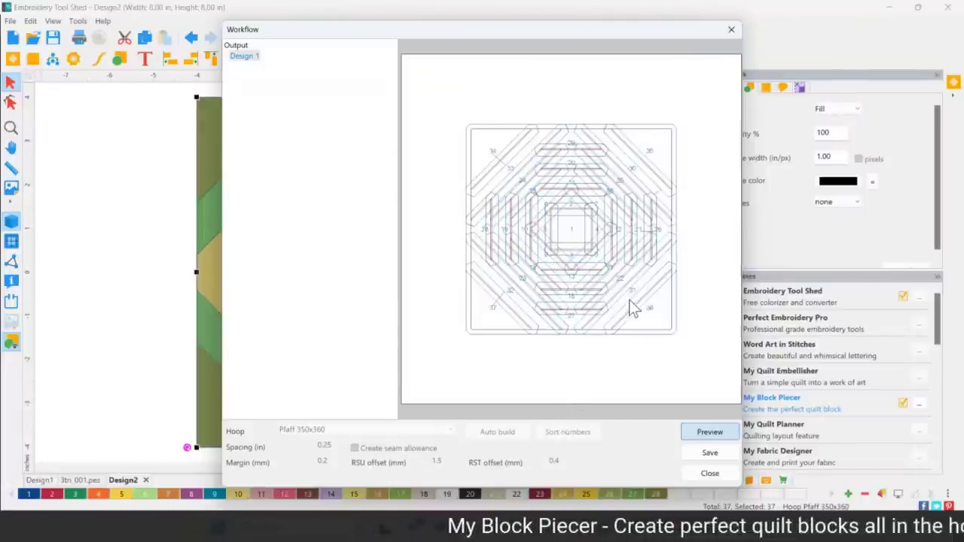
# Step: Close the workflow without saving and delete the pineapple block from the design
pyautogui.click(709, 474)
pyautogui.press('Delete')
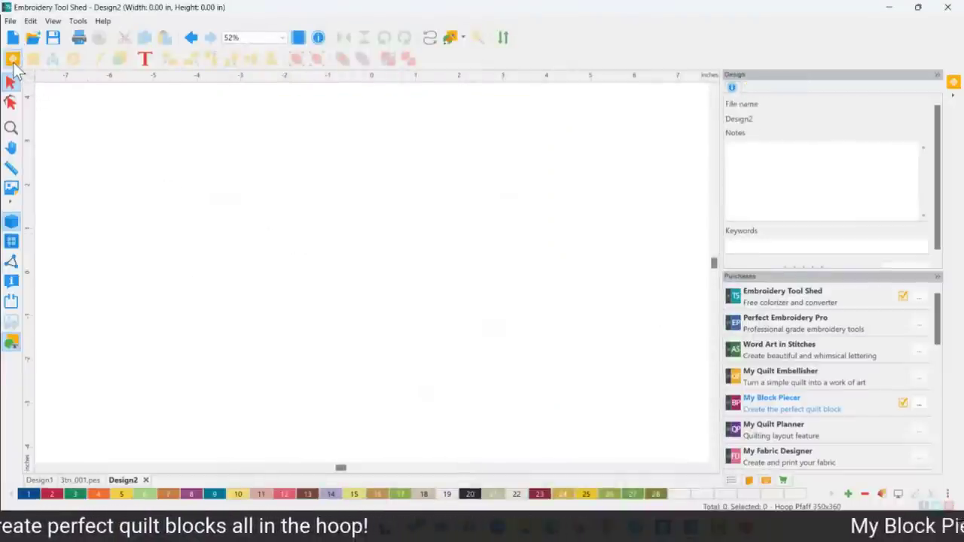
# Step: Insert the 8x8 inch 4 Patch block from the Basic category of the quilt block library
pyautogui.click(12, 60)
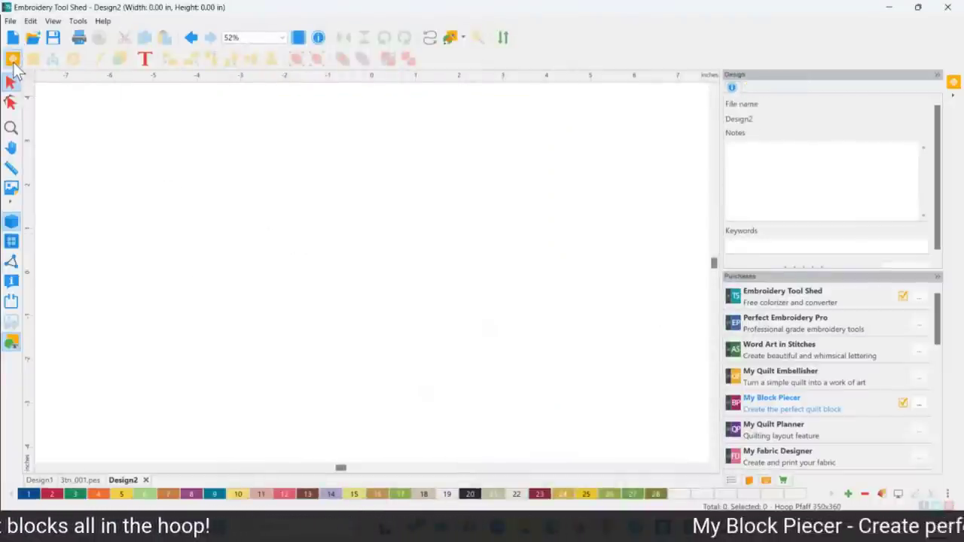
pyautogui.click(253, 78)
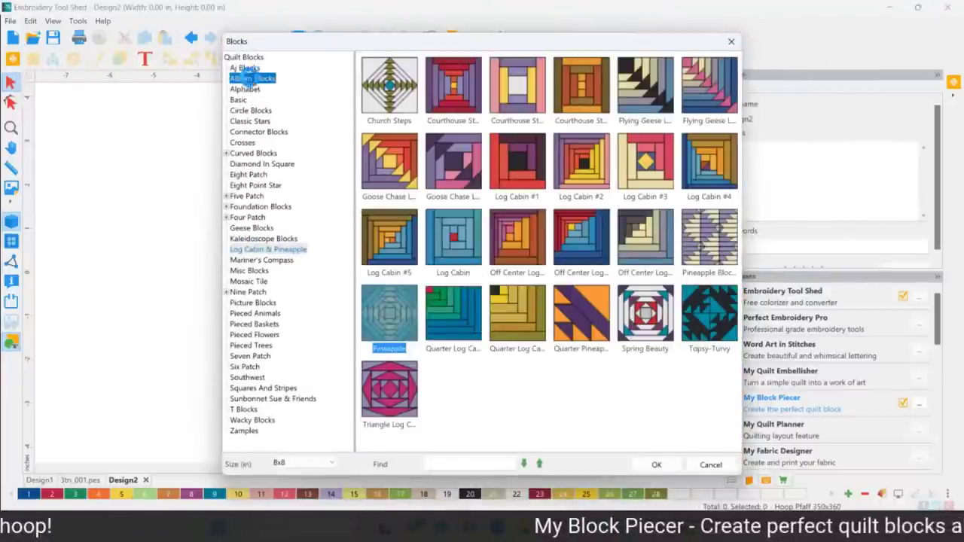
pyautogui.click(238, 99)
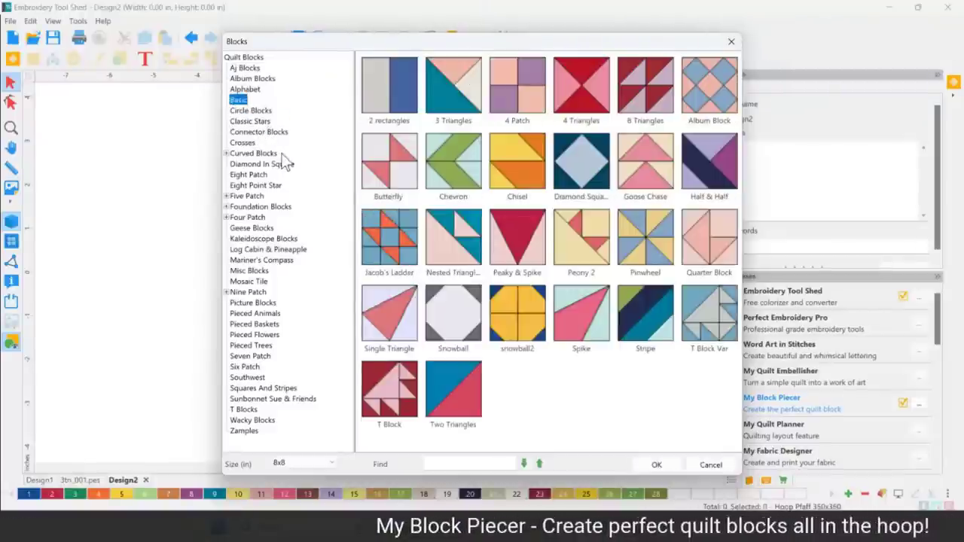
pyautogui.click(503, 98)
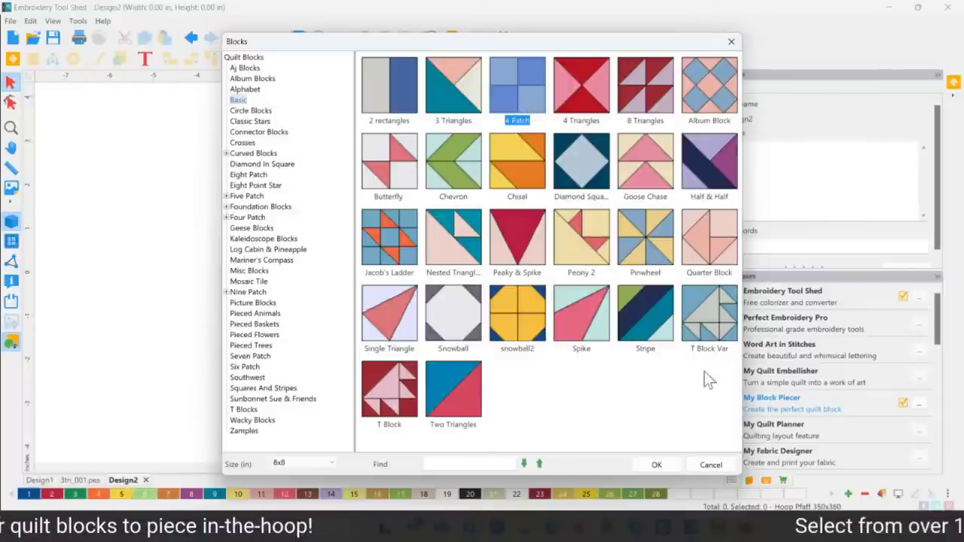
pyautogui.click(661, 464)
pyautogui.click(113, 224)
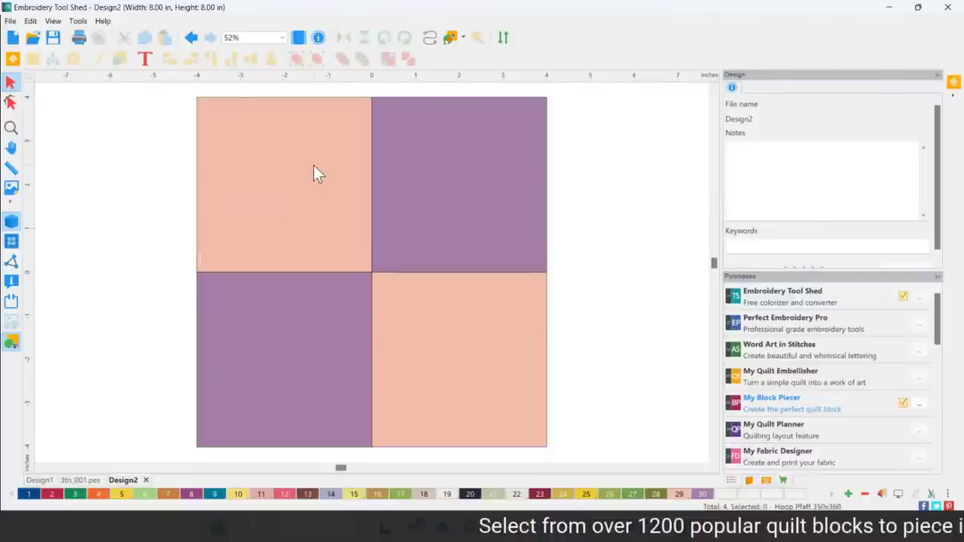
# Step: Point out the first pair of pieces by selecting the two patches in the block's left column
pyautogui.click(320, 205)
pyautogui.click(305, 305)
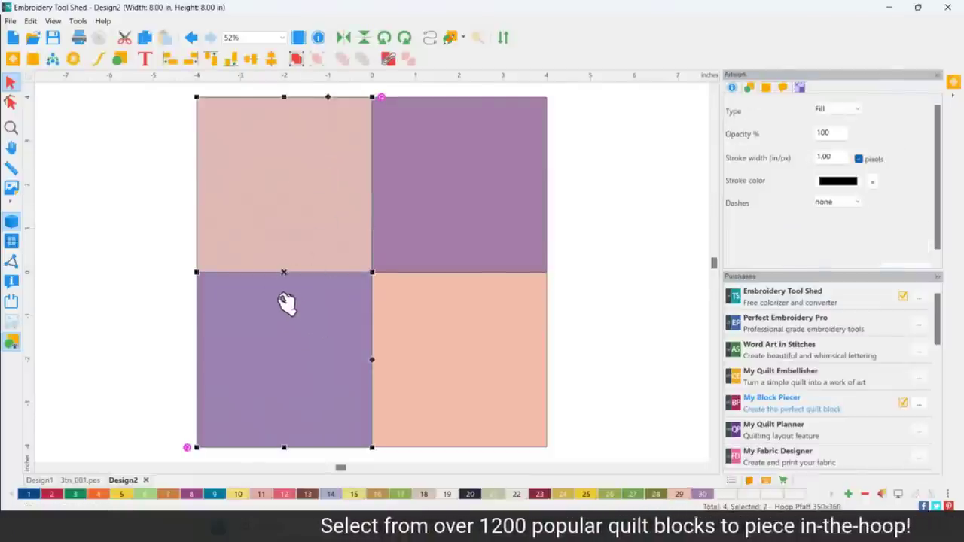
pyautogui.click(178, 259)
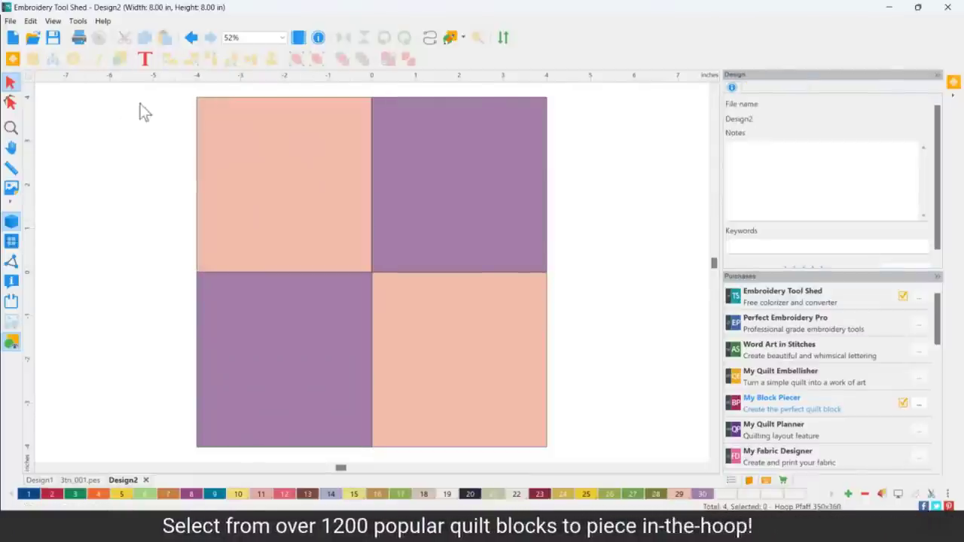
pyautogui.click(276, 265)
pyautogui.keyDown('shift'); pyautogui.click(280, 317); pyautogui.keyUp('shift')
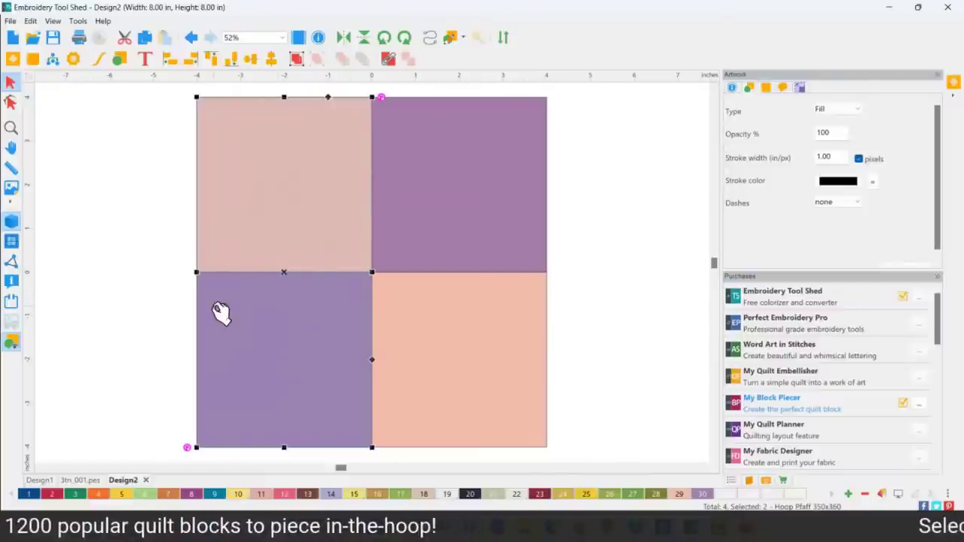
pyautogui.click(175, 299)
pyautogui.click(273, 333)
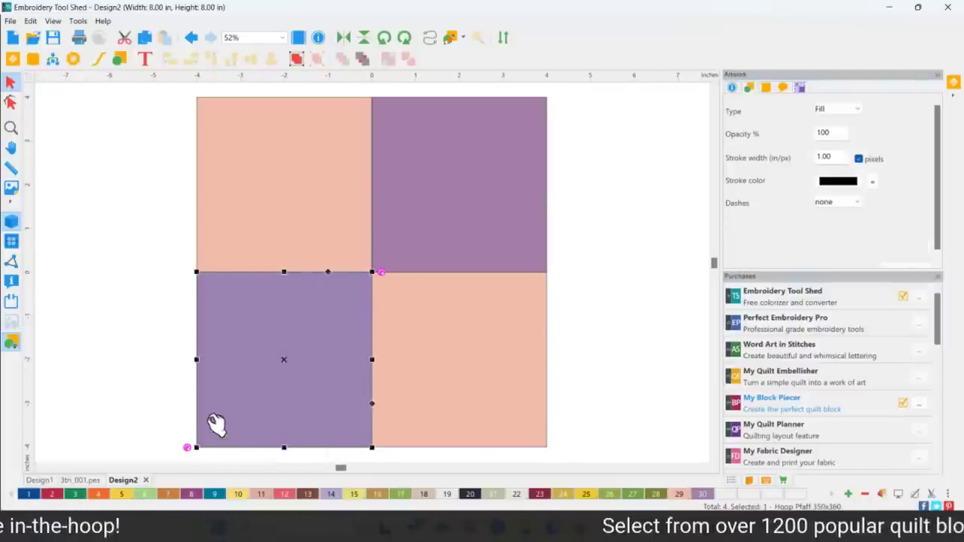
# Step: Move the two left-column patches together about 0.8 inch away from the right column
pyautogui.click(248, 205)
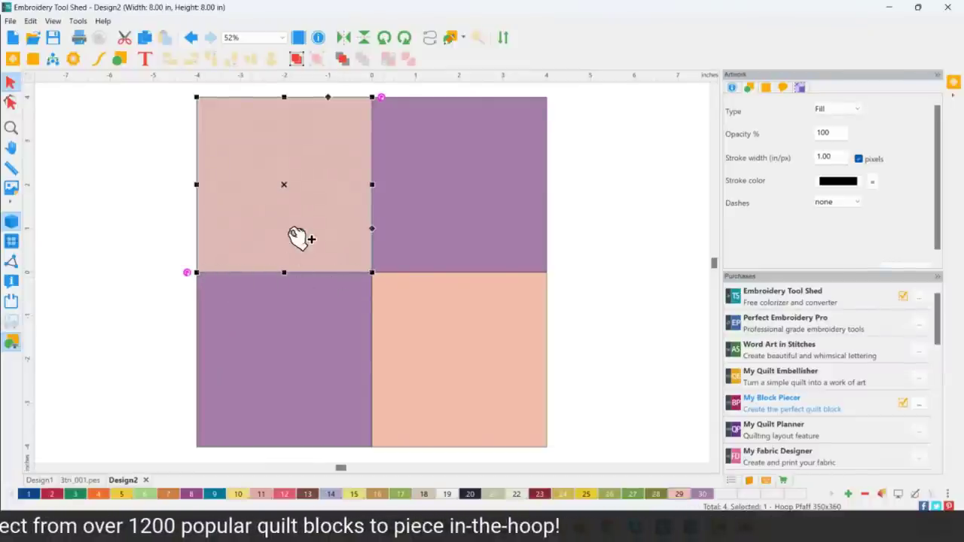
pyautogui.keyDown('shift'); pyautogui.click(295, 312); pyautogui.keyUp('shift')
pyautogui.moveTo(297, 313); pyautogui.dragTo(257, 309)
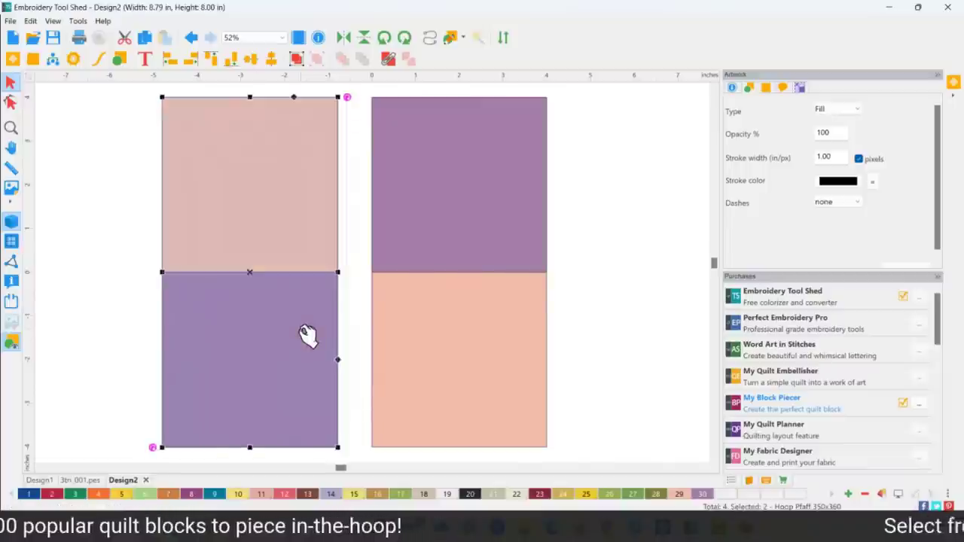
pyautogui.click(366, 161)
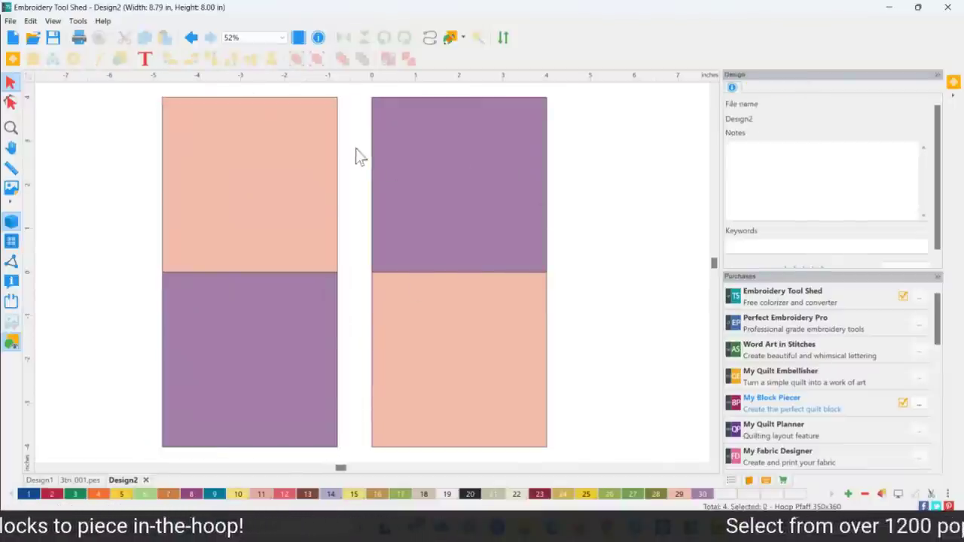
# Step: Move the two right-column patches one at a time against the left column to re-form the 4 Patch square
pyautogui.click(452, 151)
pyautogui.moveTo(473, 164); pyautogui.dragTo(427, 157)
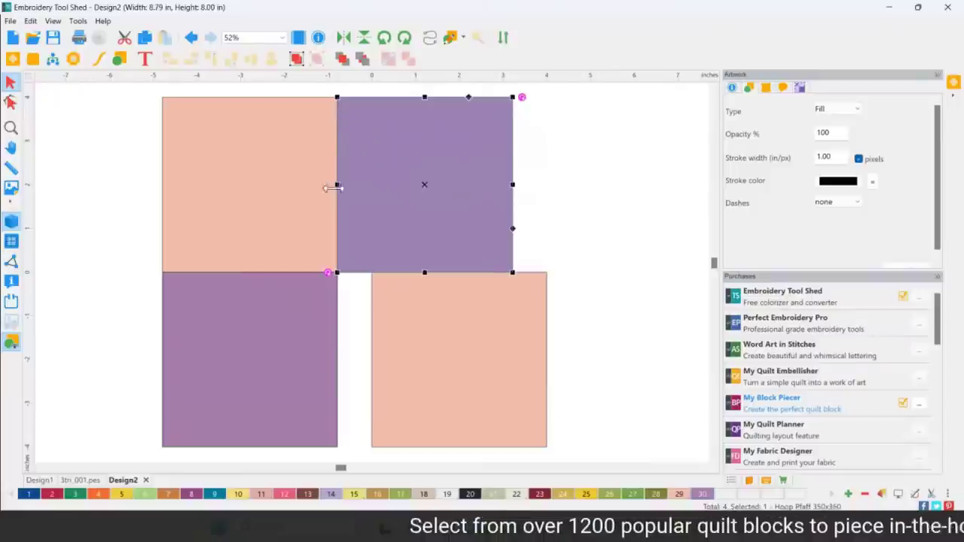
pyautogui.moveTo(433, 350); pyautogui.dragTo(463, 392)
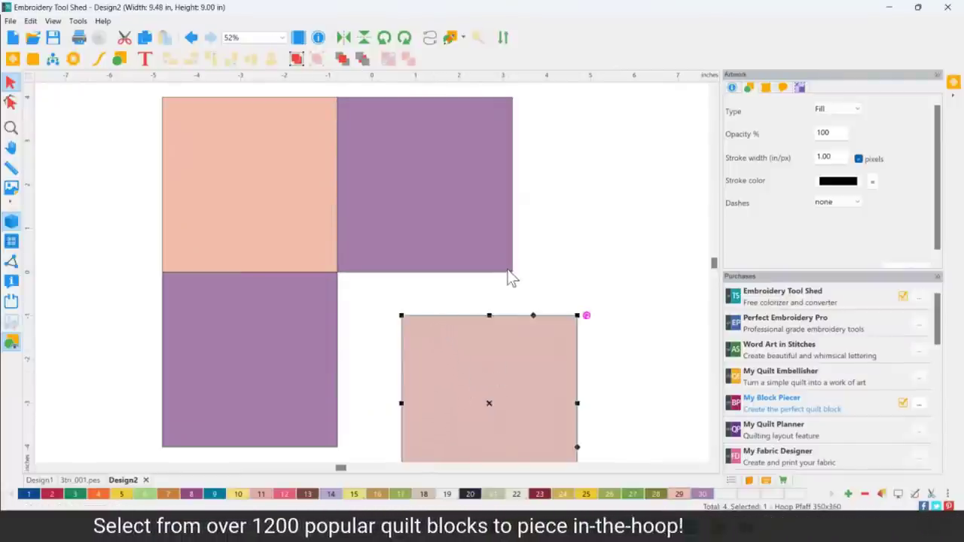
pyautogui.moveTo(496, 376); pyautogui.dragTo(451, 343)
pyautogui.click(489, 285)
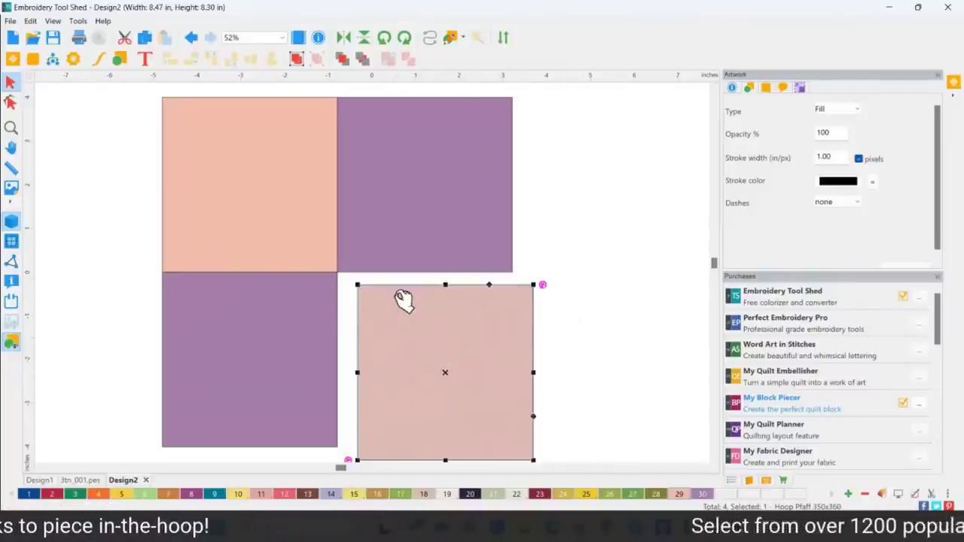
pyautogui.moveTo(424, 327); pyautogui.dragTo(401, 314)
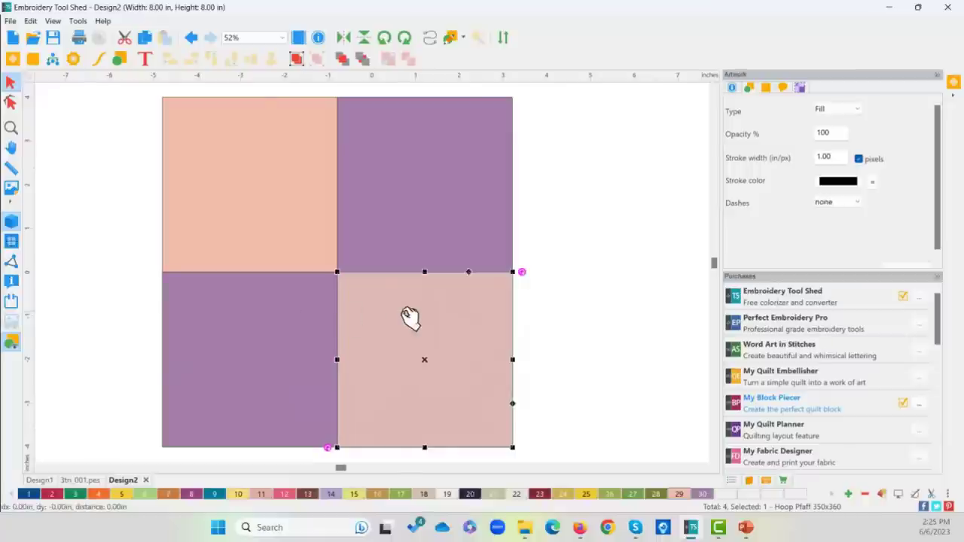
pyautogui.press('Escape')
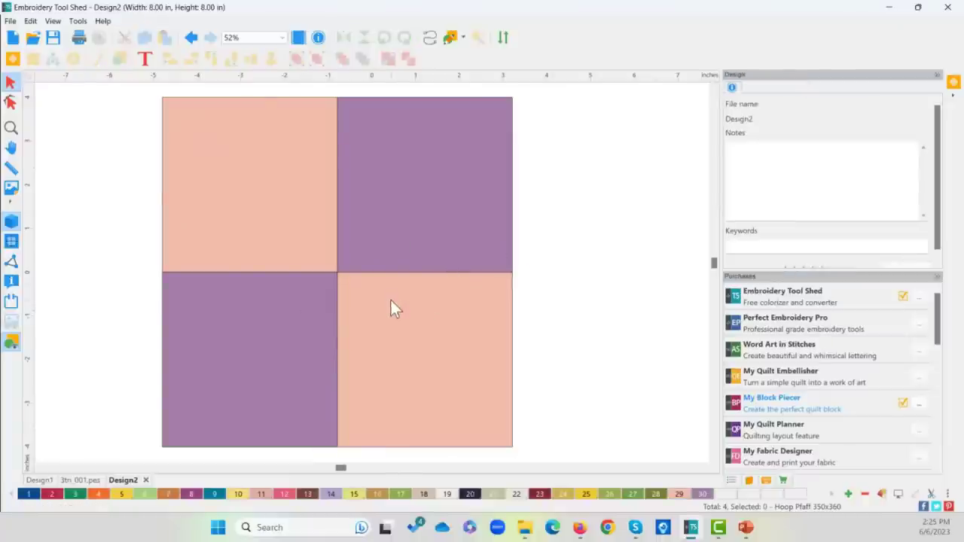
# Step: Auto build the whole 4 Patch block's piecing workflow, sort its piece numbers, and preview the resulting embroidery designs
pyautogui.hotkey('ctrl', 'a')
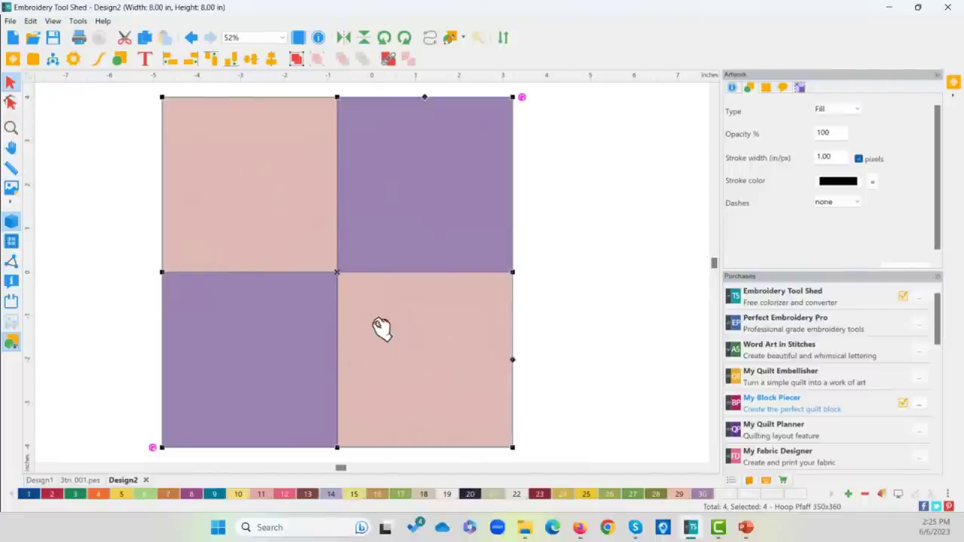
pyautogui.click(53, 60)
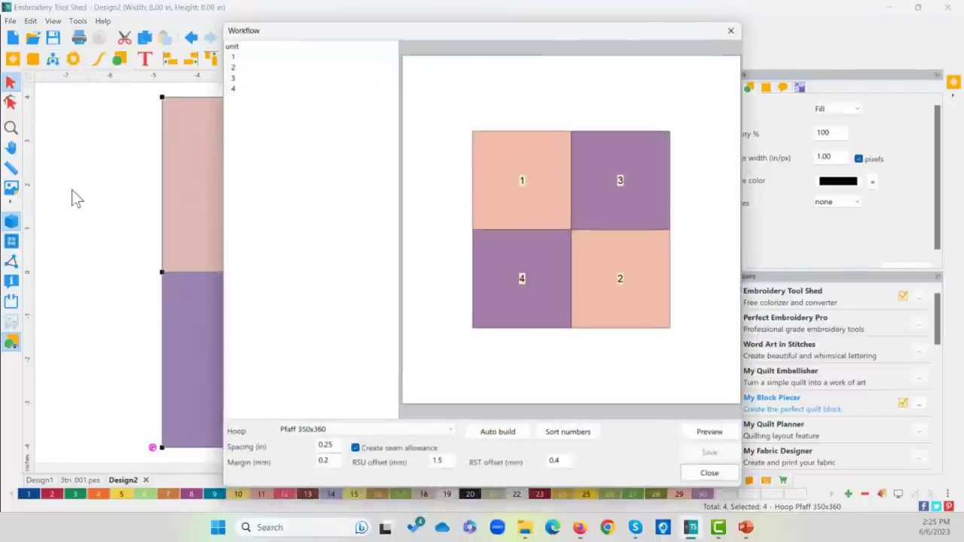
pyautogui.click(503, 437)
pyautogui.click(565, 435)
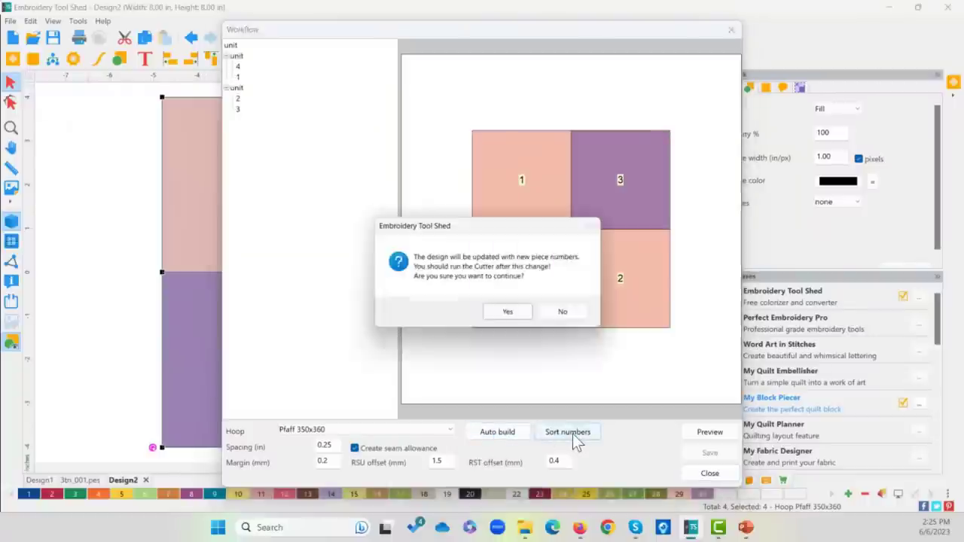
pyautogui.click(503, 320)
pyautogui.click(710, 433)
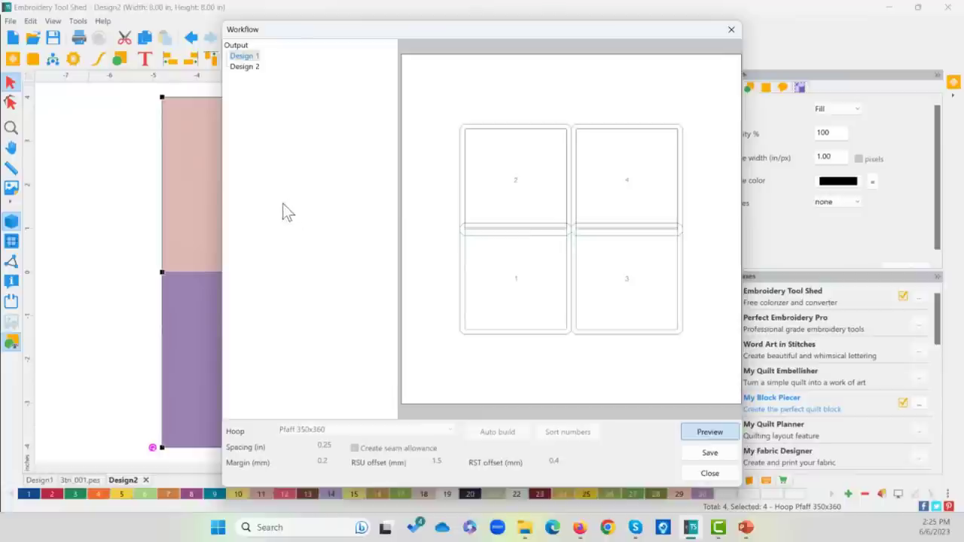
# Step: Compare the previewed Design 1 and Design 2 to examine how the four patches are pieced in each hooping
pyautogui.click(257, 57)
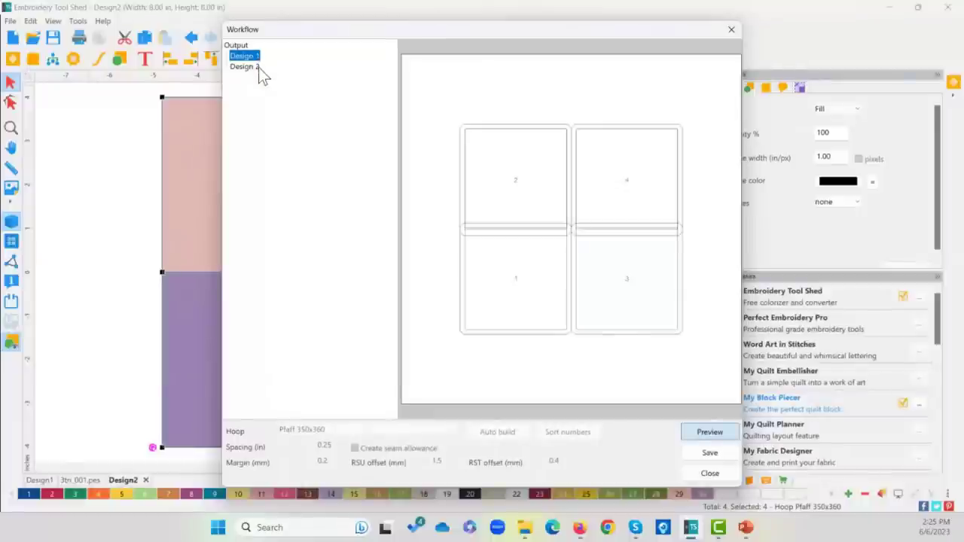
pyautogui.click(258, 67)
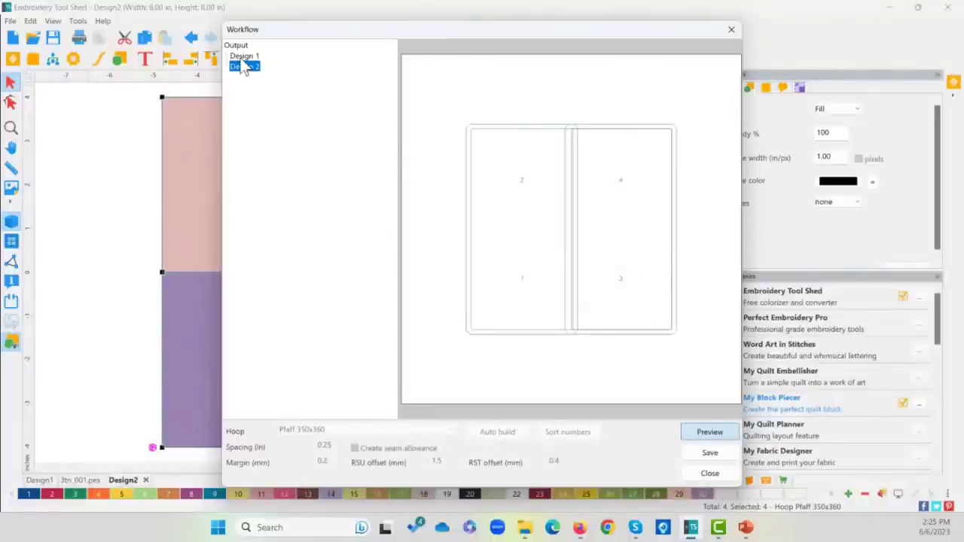
pyautogui.click(244, 56)
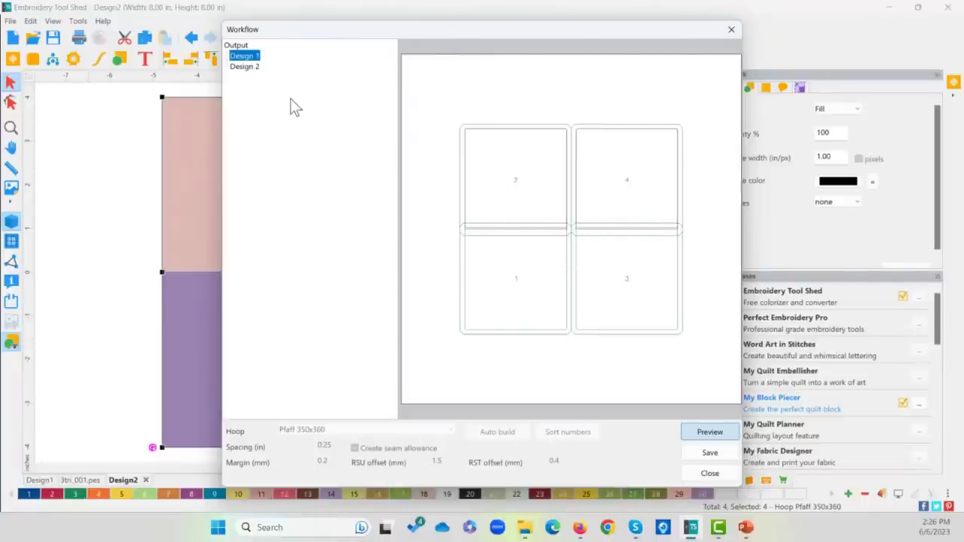
pyautogui.click(246, 67)
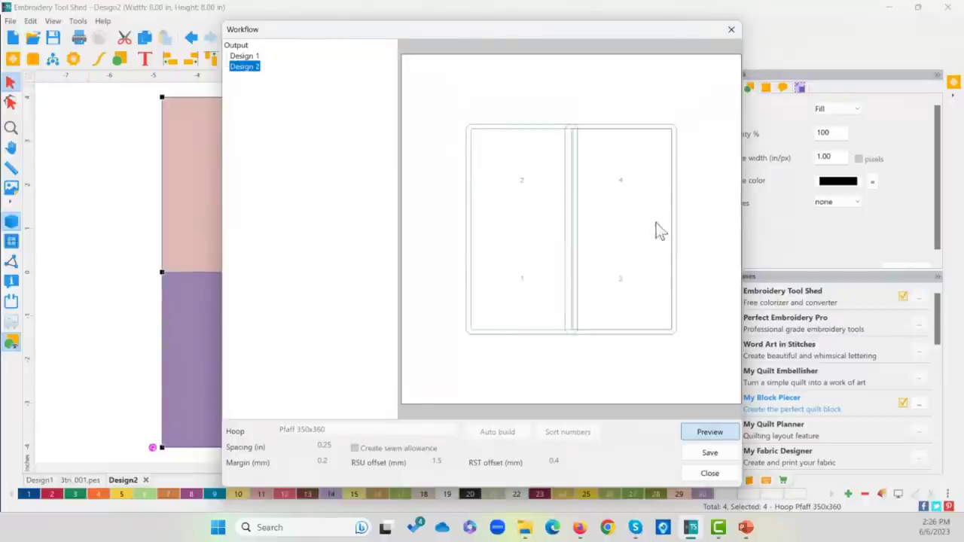
pyautogui.click(247, 56)
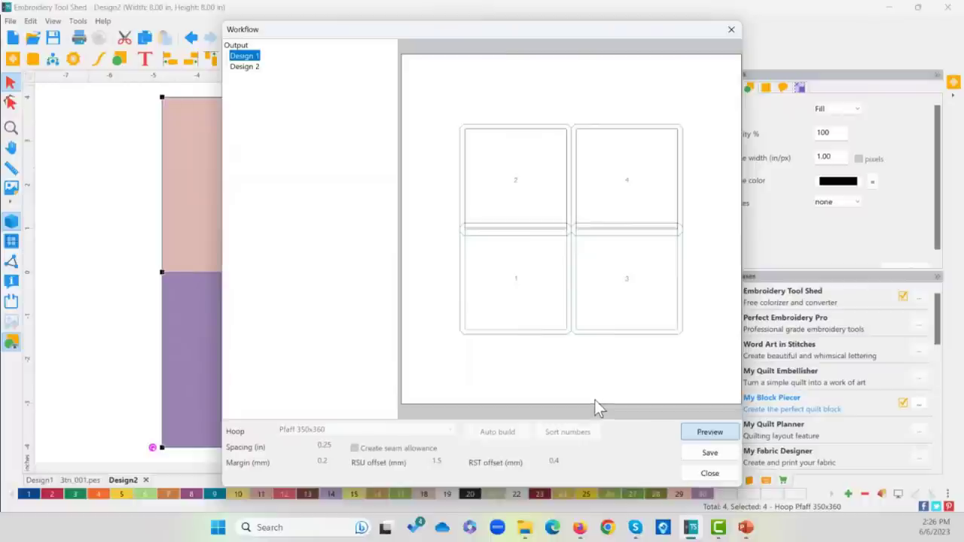
pyautogui.click(249, 69)
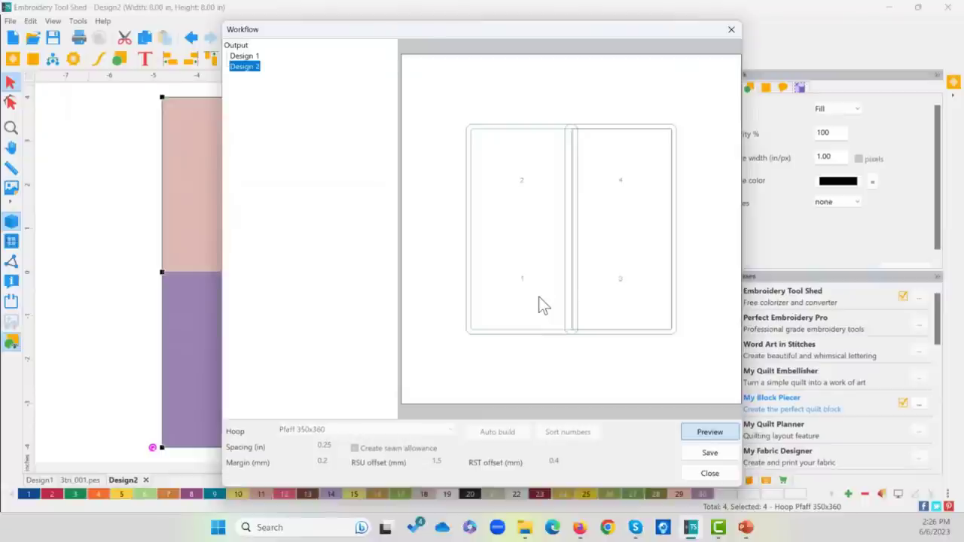
pyautogui.click(615, 268)
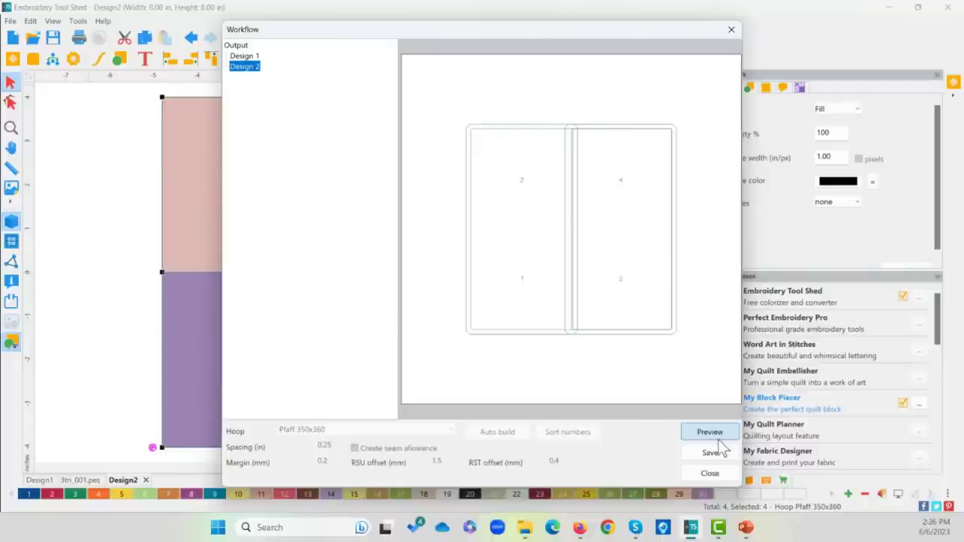
# Step: Close the workflow without saving and delete the entire 4 Patch block from the design
pyautogui.click(709, 475)
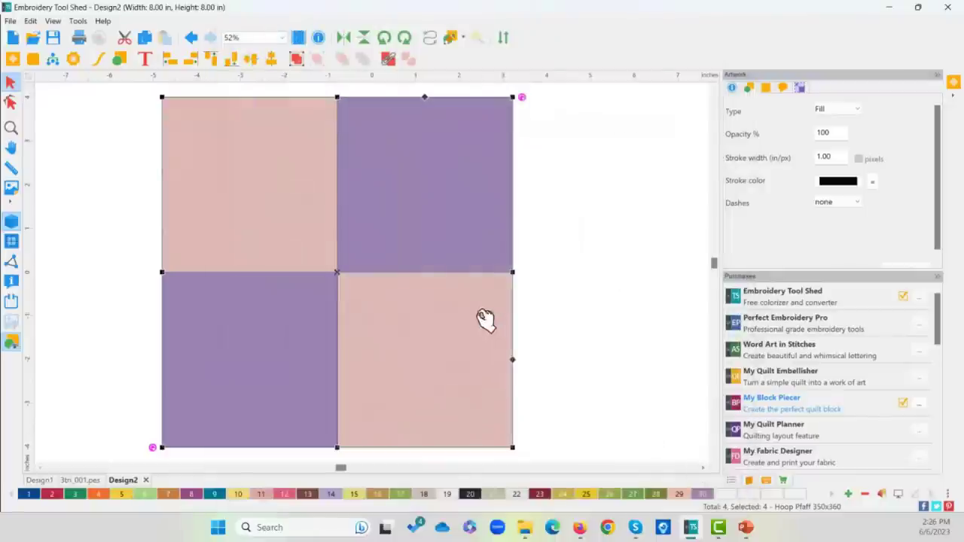
pyautogui.click(578, 271)
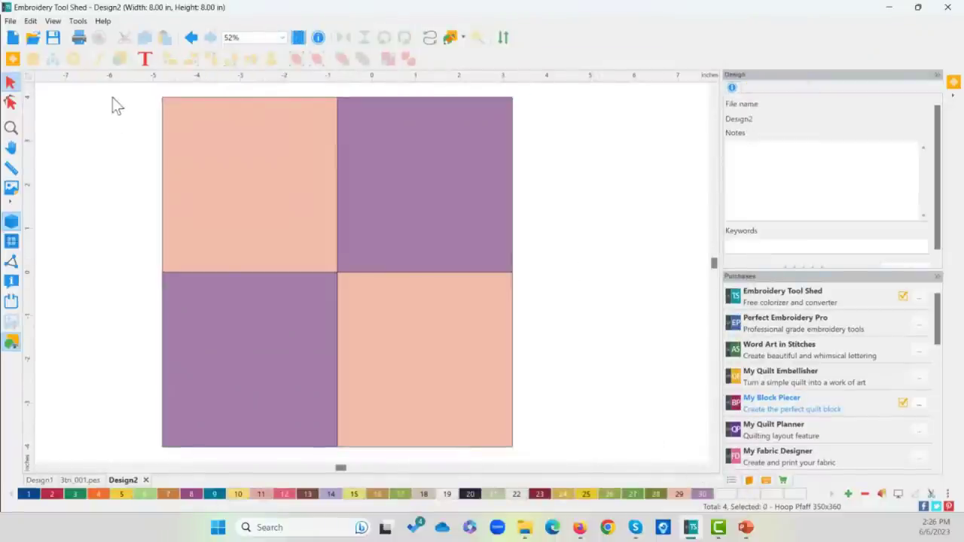
pyautogui.moveTo(138, 95); pyautogui.dragTo(570, 478)
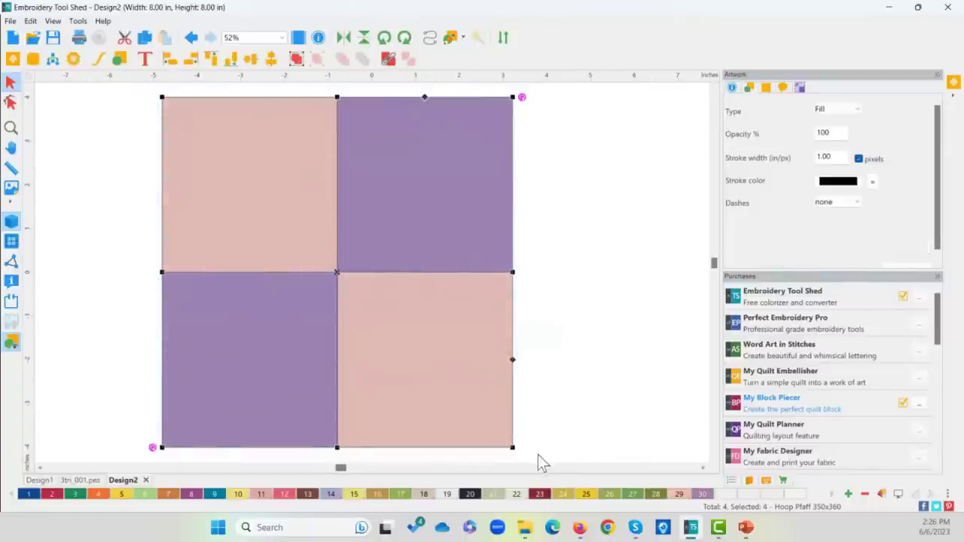
pyautogui.press('Delete')
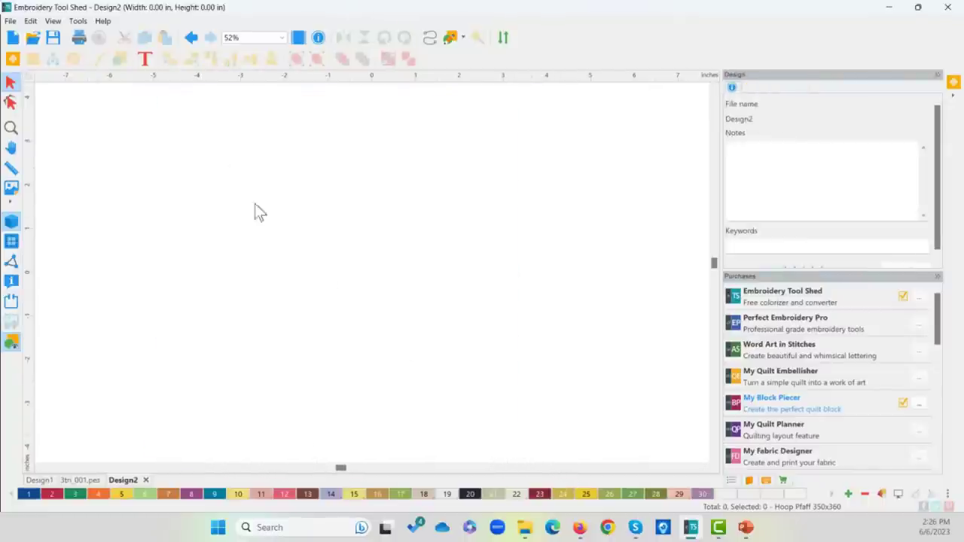
# Step: Insert the 8x8 inch Nested Triangles block from the Basic category of the quilt block library
pyautogui.click(15, 61)
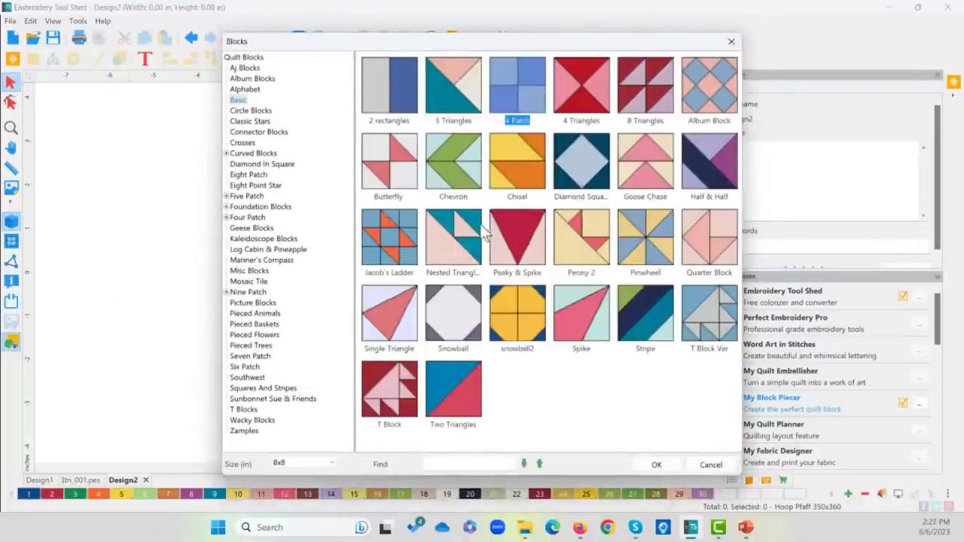
pyautogui.click(439, 241)
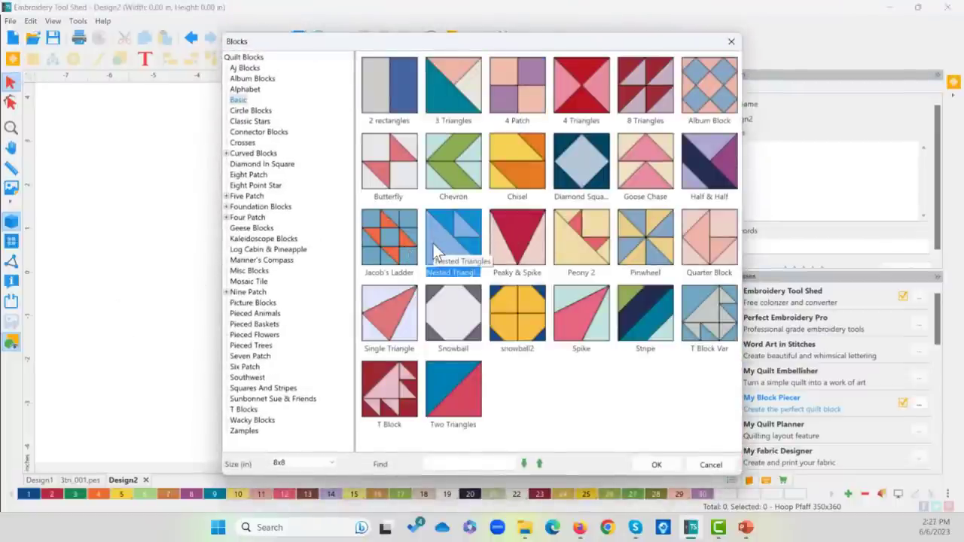
pyautogui.click(657, 467)
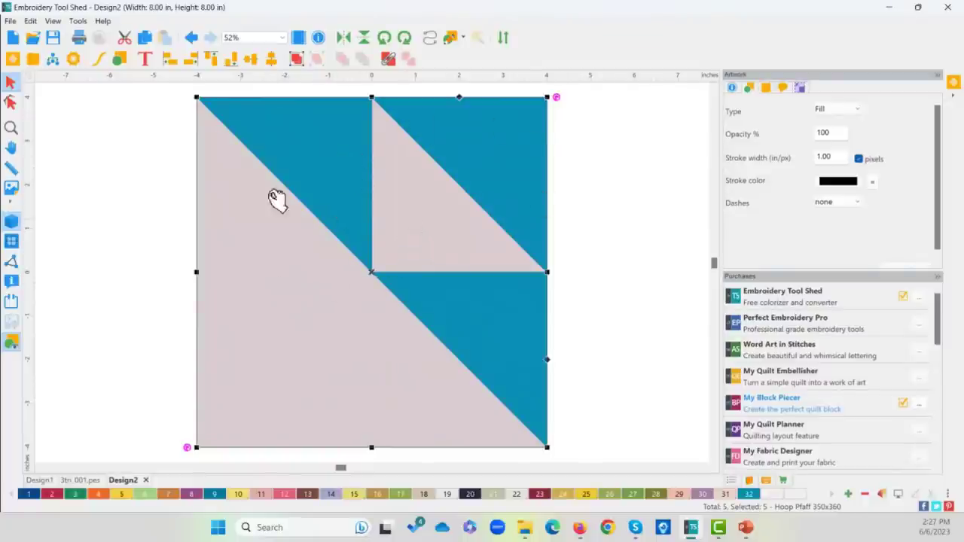
# Step: Check the size setting in the quilt block library and close the library without inserting another block
pyautogui.click(800, 87)
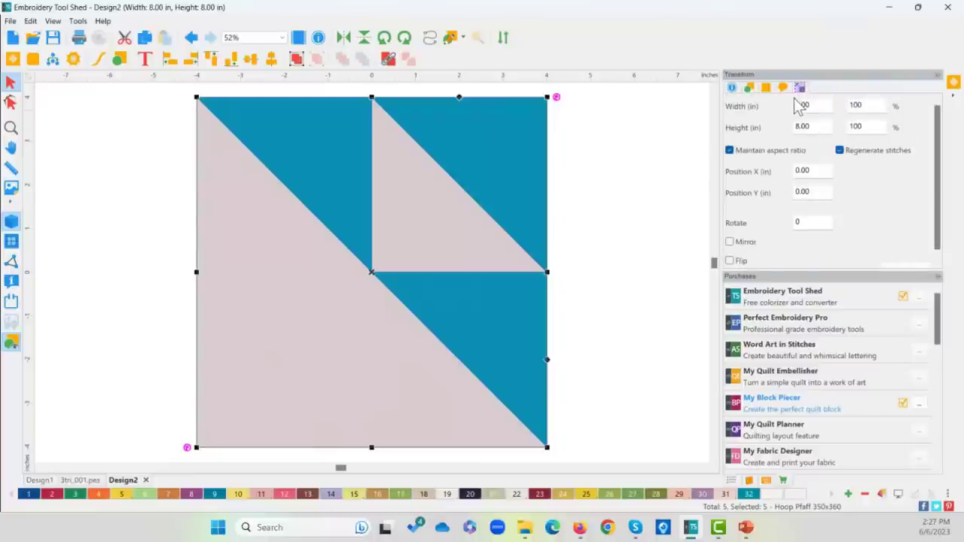
pyautogui.click(33, 60)
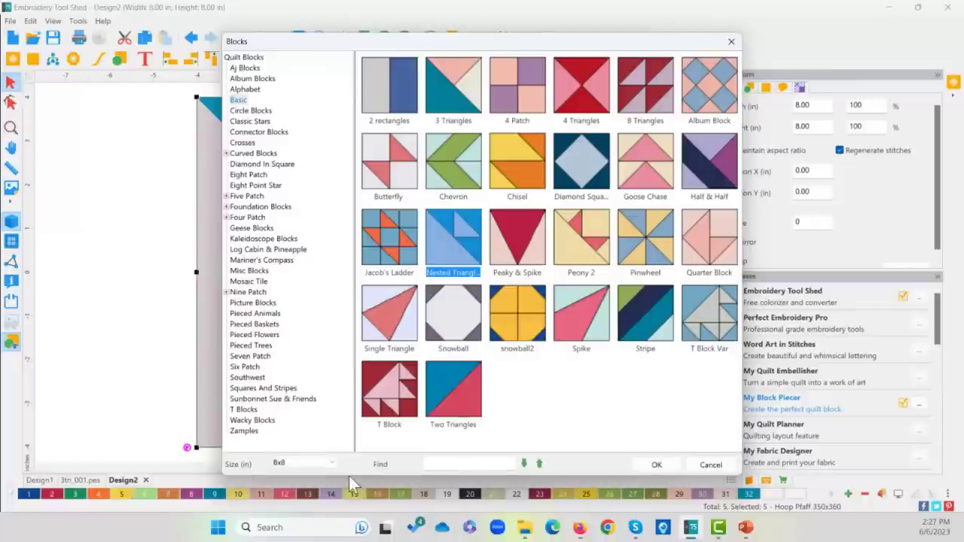
pyautogui.click(300, 465)
pyautogui.click(300, 475)
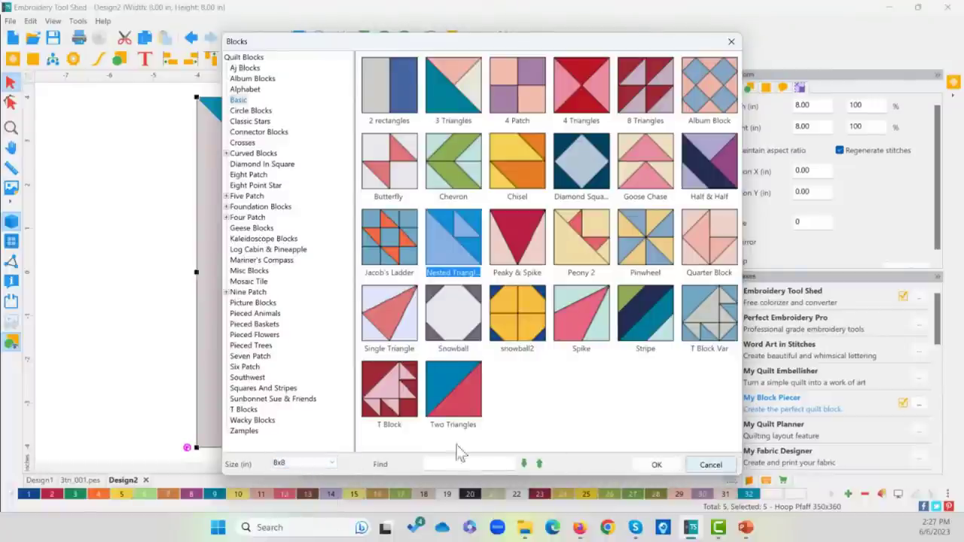
pyautogui.click(301, 465)
pyautogui.click(728, 464)
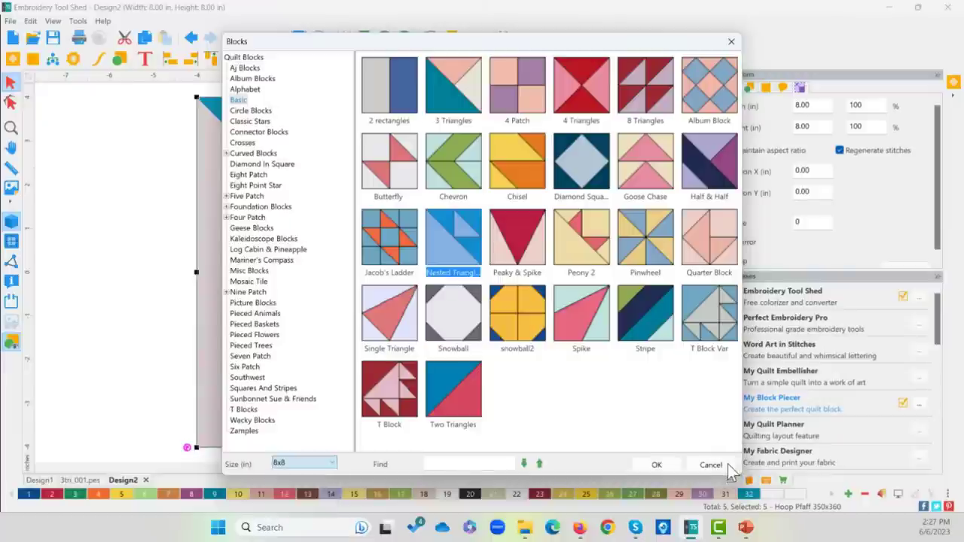
pyautogui.click(713, 466)
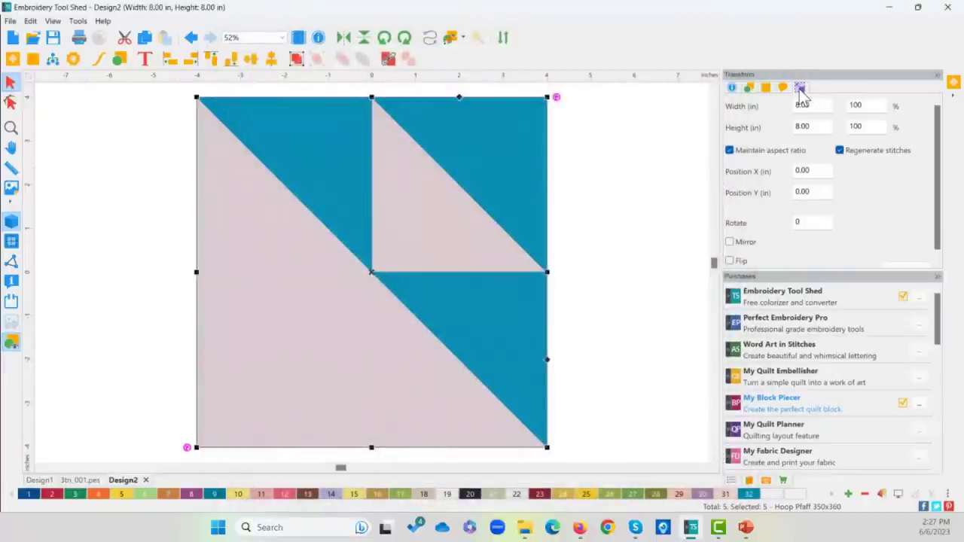
# Step: Resize the whole Nested Triangles block to a width of 4.5 inches with its aspect ratio maintained
pyautogui.click(162, 80)
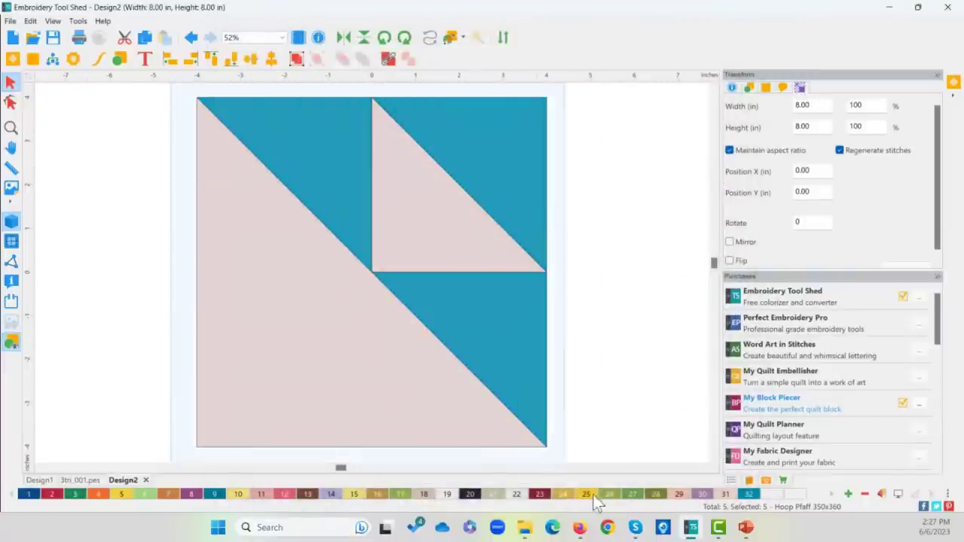
pyautogui.doubleClick(813, 105)
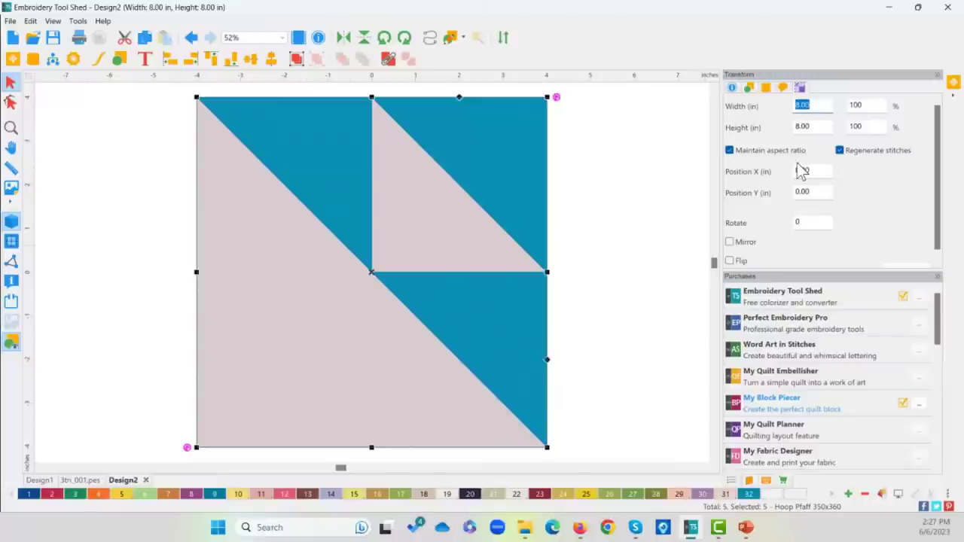
pyautogui.write('4.5')
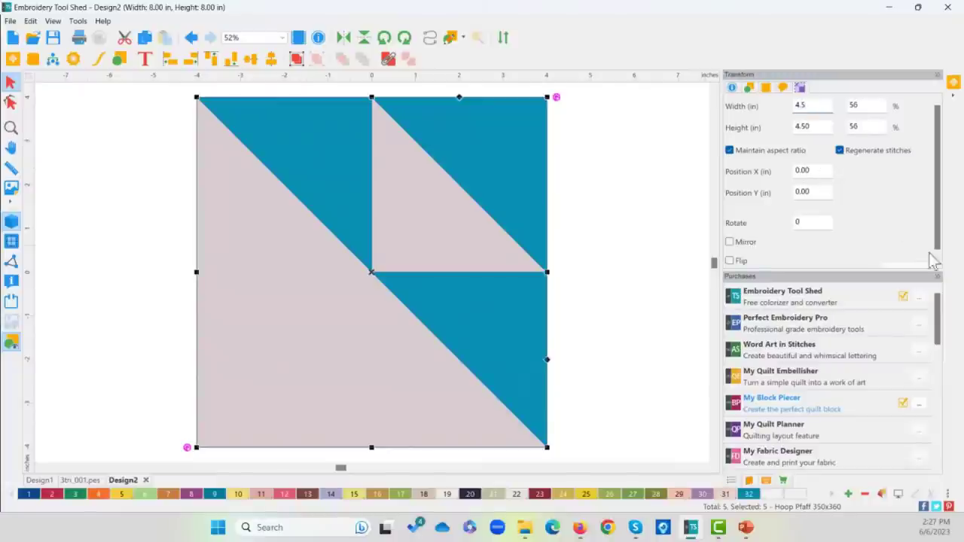
pyautogui.scroll(-1, 926, 265)
pyautogui.click(907, 261)
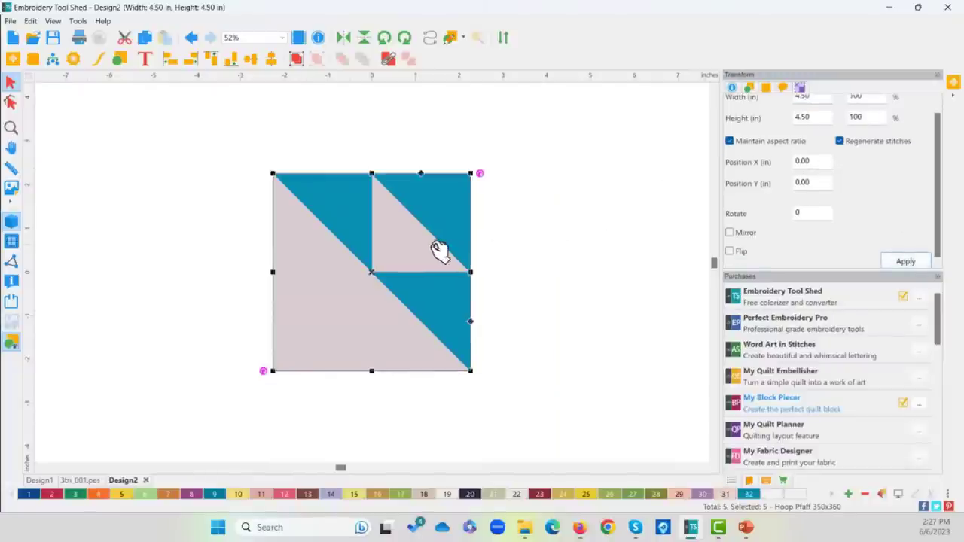
# Step: Set the Nested Triangles block's width to 4 inches with its aspect ratio maintained and apply the size
pyautogui.scroll(1, 807, 104)
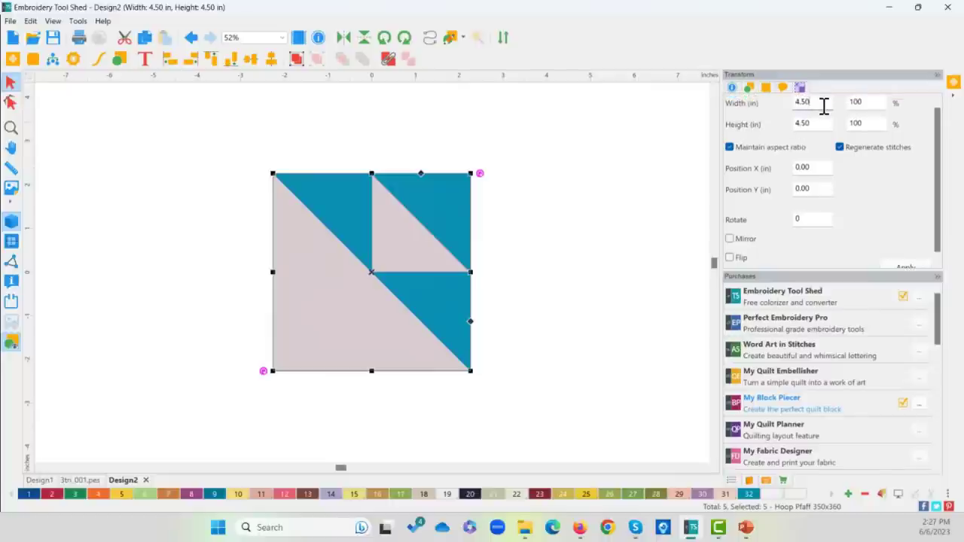
pyautogui.doubleClick(824, 105)
pyautogui.write('4.')
pyautogui.click(923, 267)
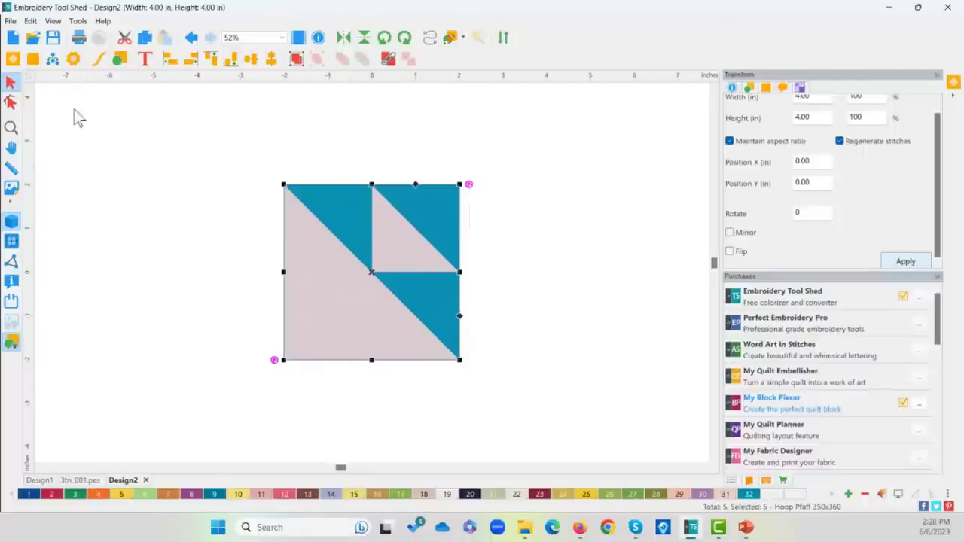
# Step: Auto build the 4-inch block's piecing workflow, sort its piece numbers, and close the workflow without previewing it
pyautogui.click(52, 59)
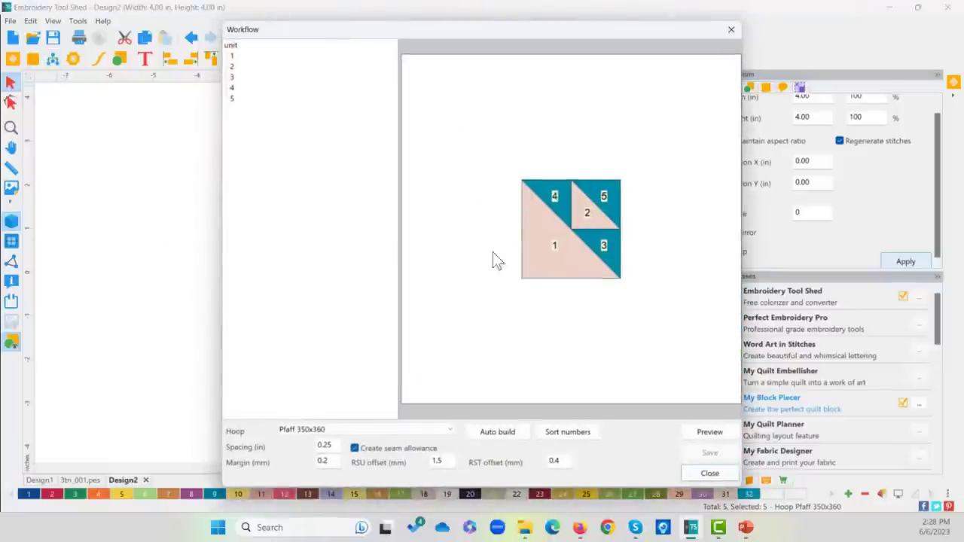
pyautogui.click(496, 432)
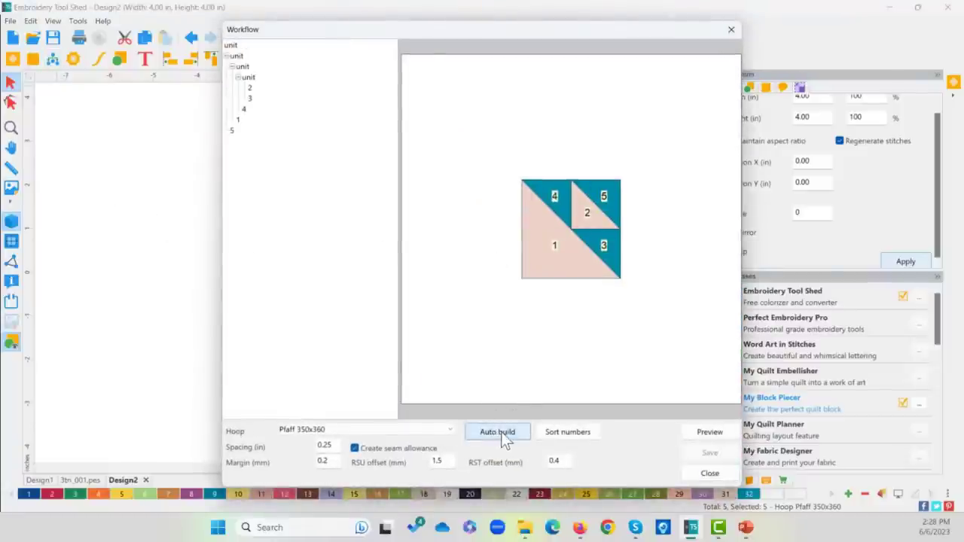
pyautogui.click(590, 434)
pyautogui.click(508, 312)
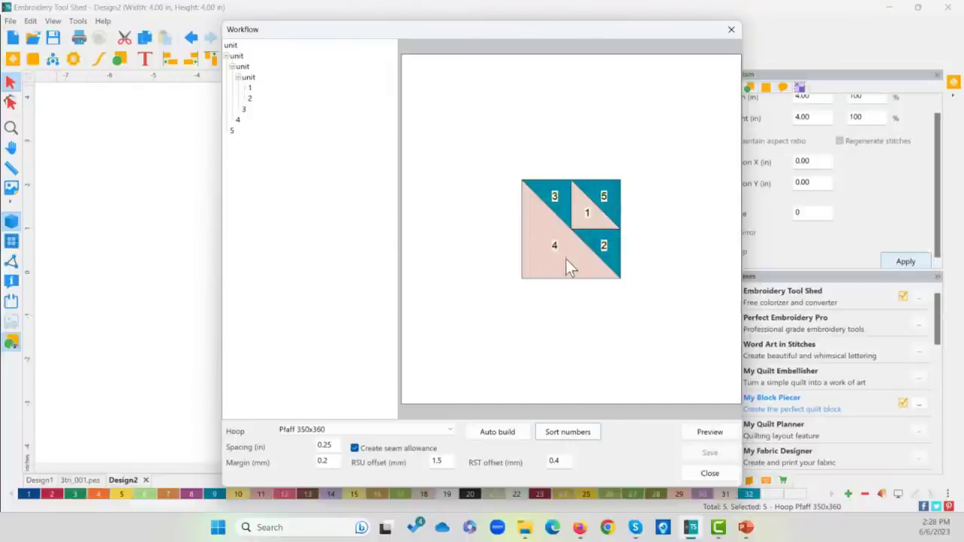
pyautogui.click(718, 476)
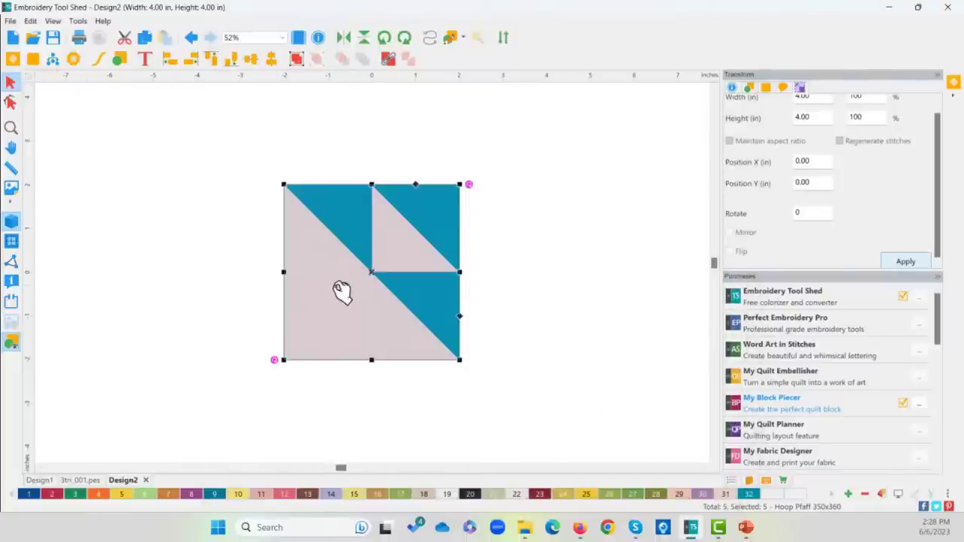
# Step: Resequence the pieces manually: small pink triangle, lower-right blue, upper-left blue and upper-right blue triangles, with the large pink triangle last
pyautogui.click(505, 39)
pyautogui.click(397, 253)
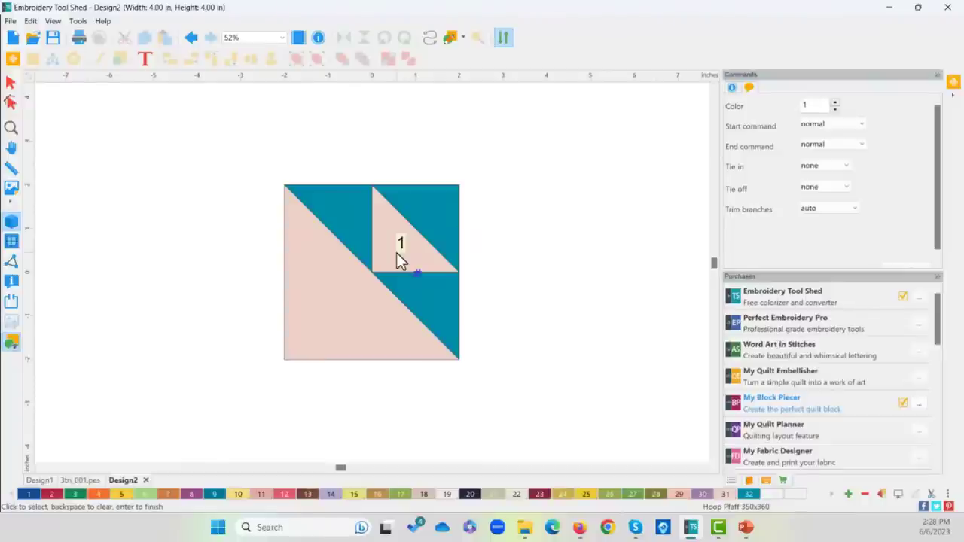
pyautogui.click(427, 304)
pyautogui.click(339, 226)
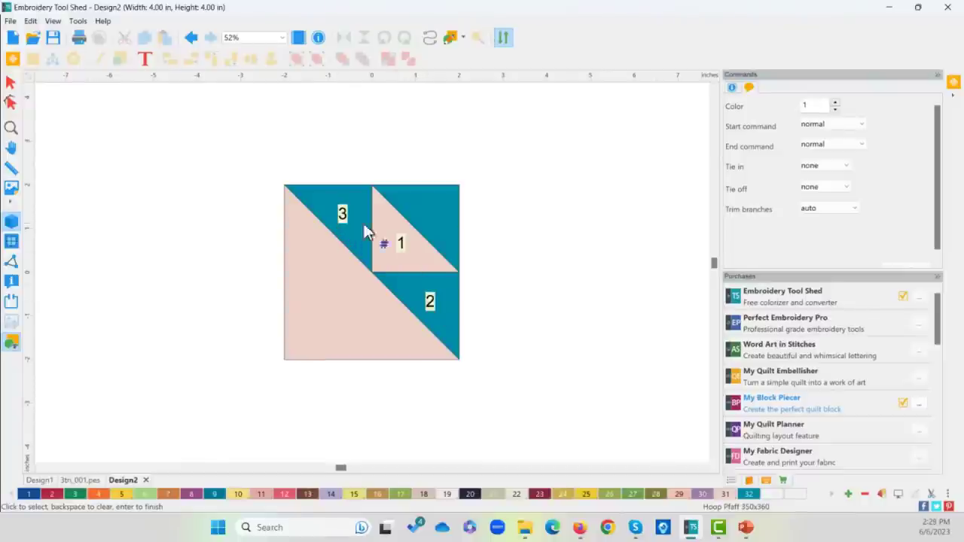
pyautogui.click(431, 221)
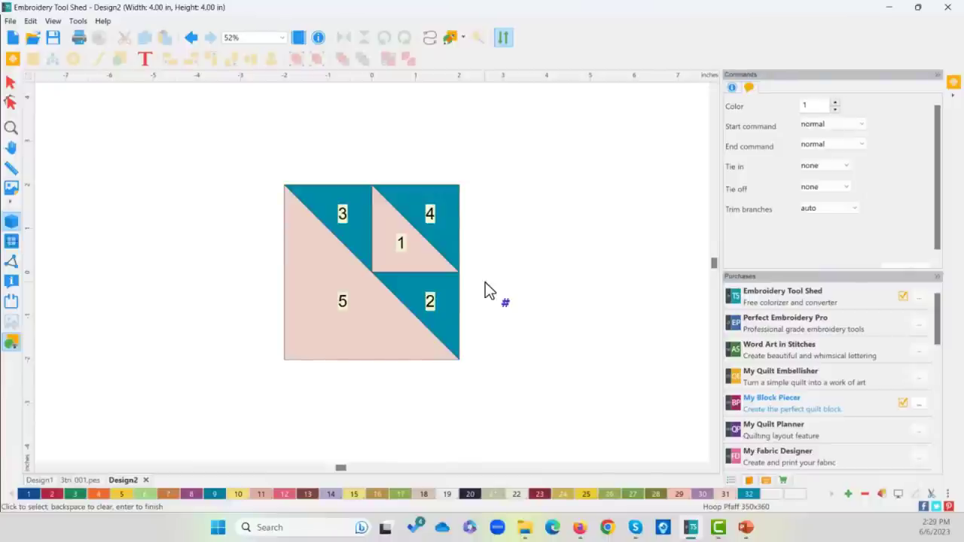
pyautogui.press('Return')
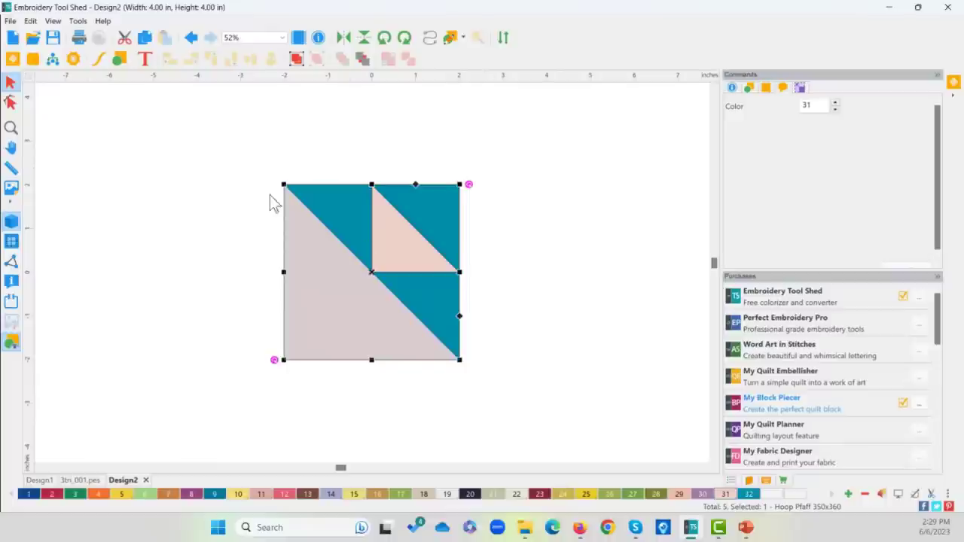
# Step: Select the entire resequenced block and auto build its piecing workflow
pyautogui.moveTo(229, 153); pyautogui.dragTo(528, 412)
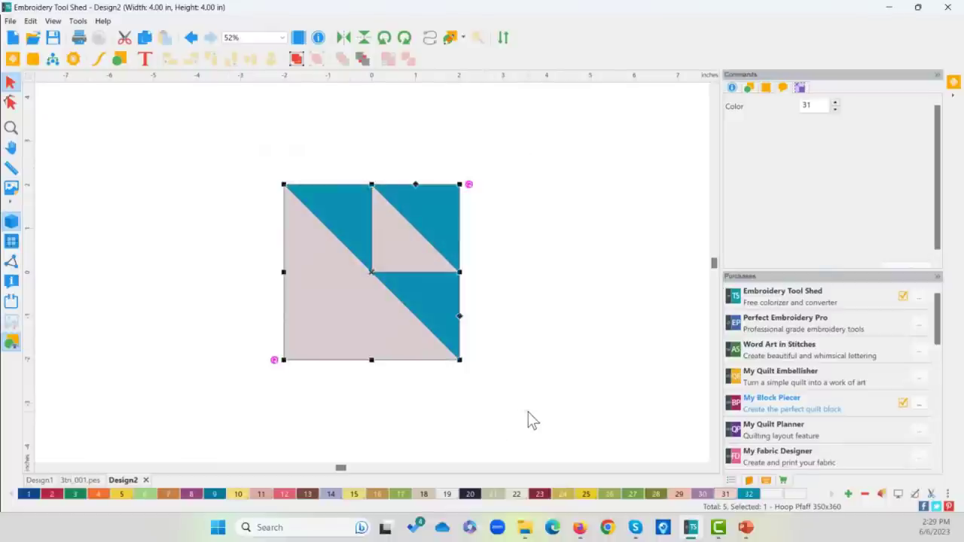
pyautogui.click(52, 58)
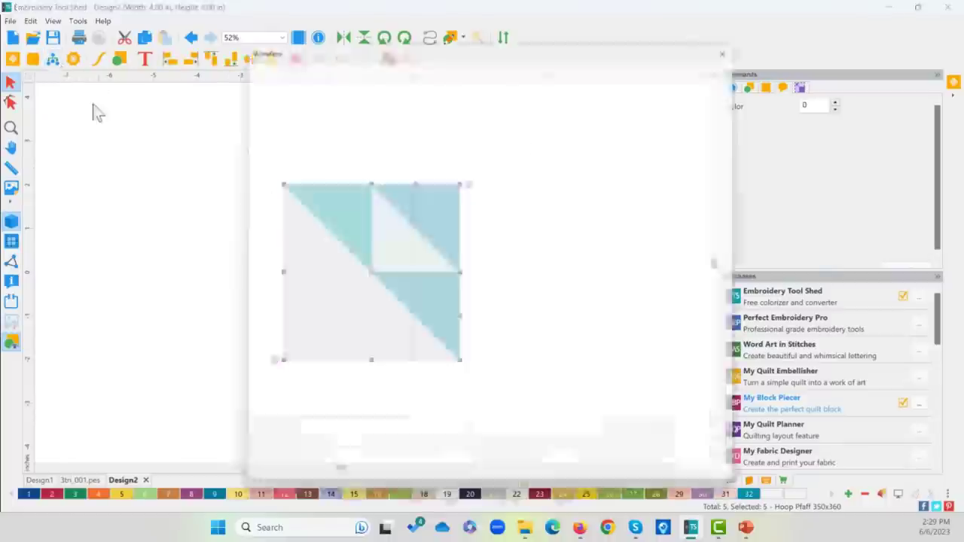
pyautogui.click(503, 433)
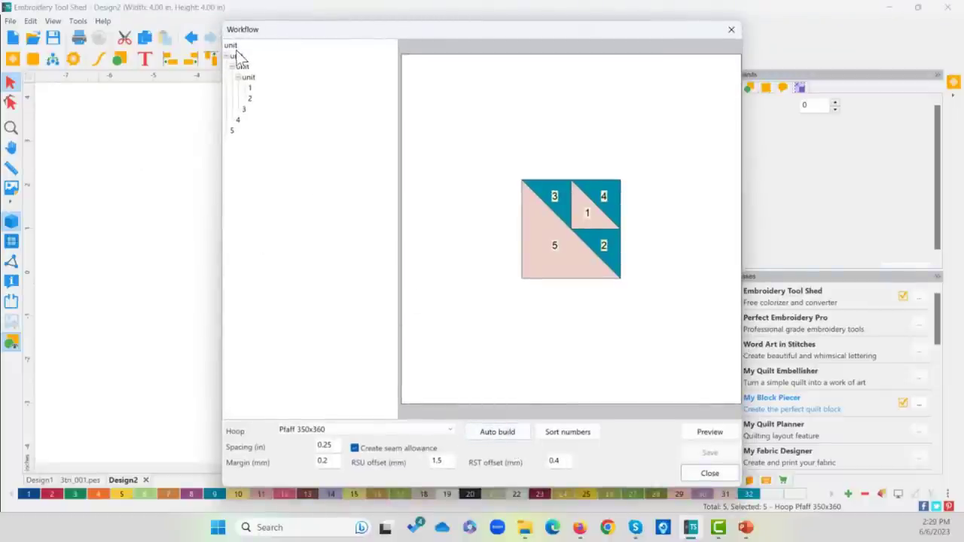
# Step: Reset the workflow from its top-level unit and auto build the units again
pyautogui.click(232, 130)
pyautogui.click(230, 46)
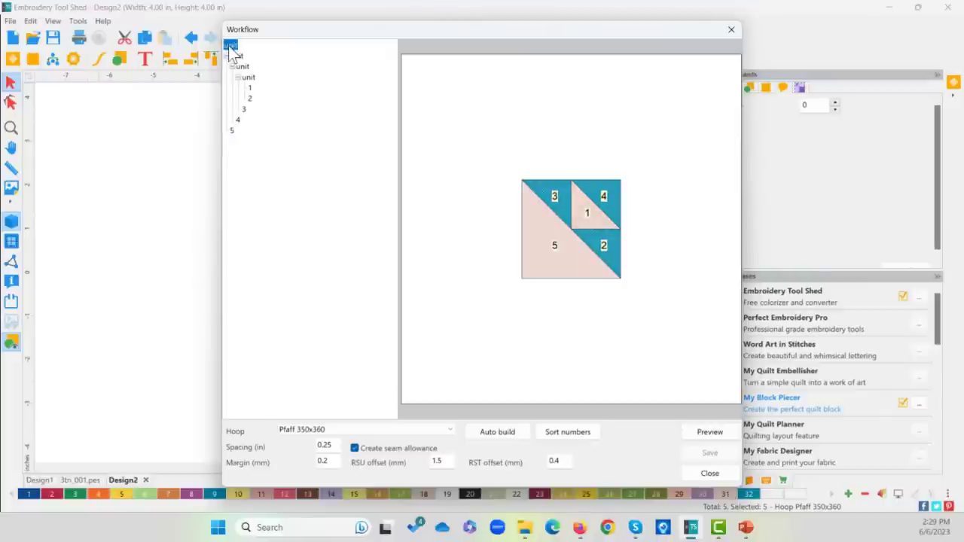
pyautogui.rightClick(230, 50)
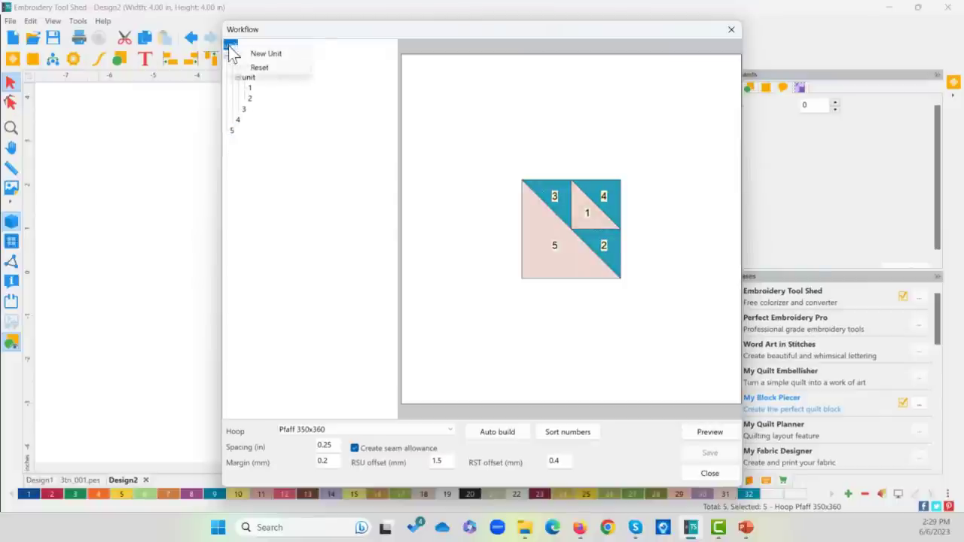
pyautogui.click(260, 67)
pyautogui.click(506, 435)
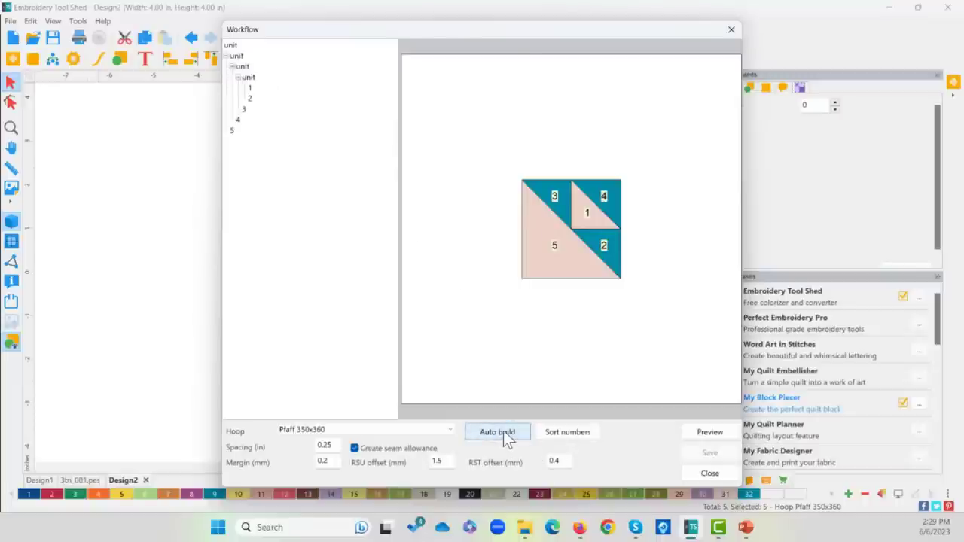
# Step: Sort the workflow's piece numbers, accept the design update, preview the embroidery design, and close the workflow without saving
pyautogui.click(579, 435)
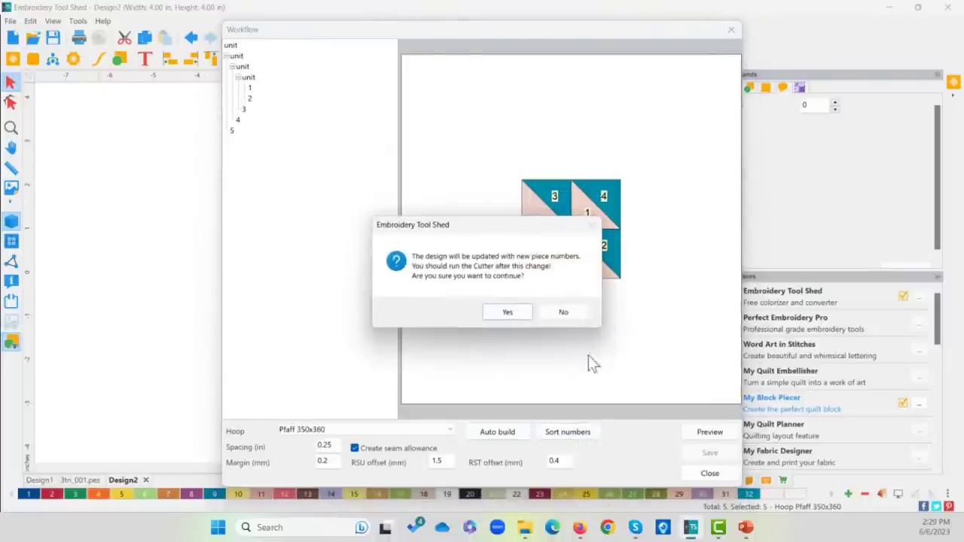
pyautogui.click(503, 311)
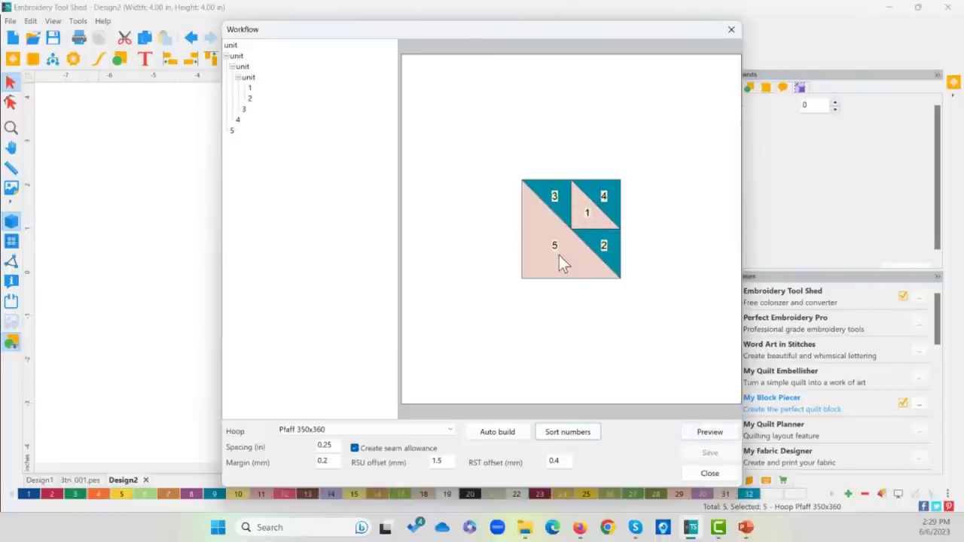
pyautogui.click(709, 434)
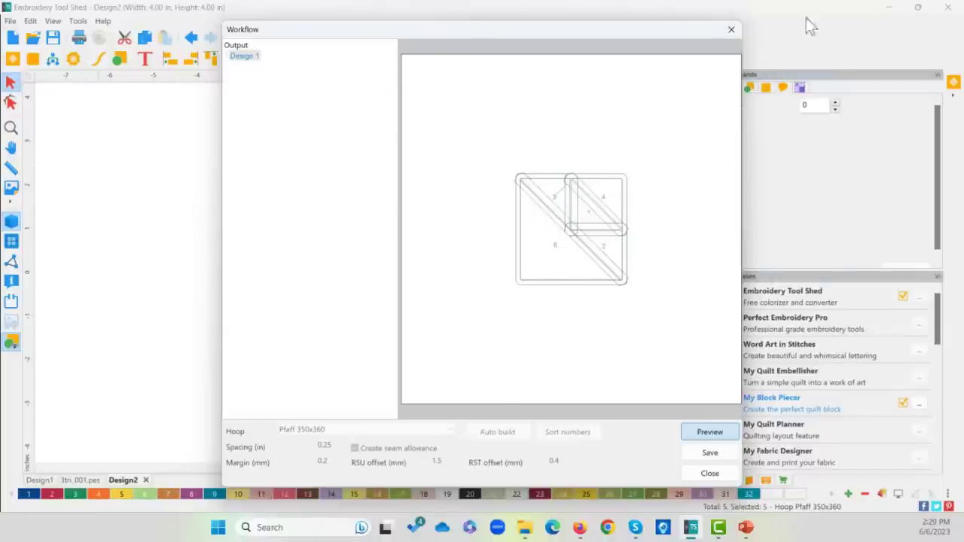
pyautogui.click(731, 31)
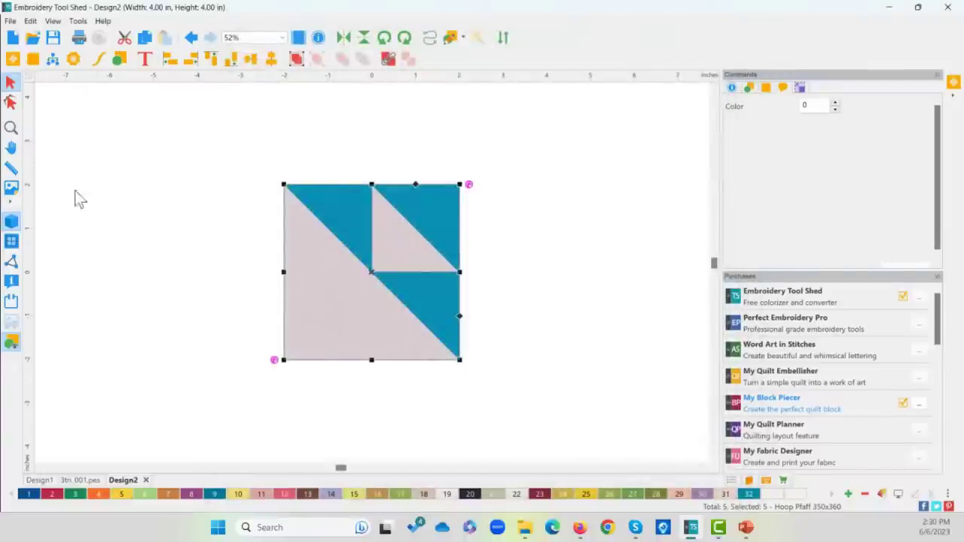
# Step: Fit the Nested Triangles block to the view and switch to Firefox
pyautogui.click(11, 128)
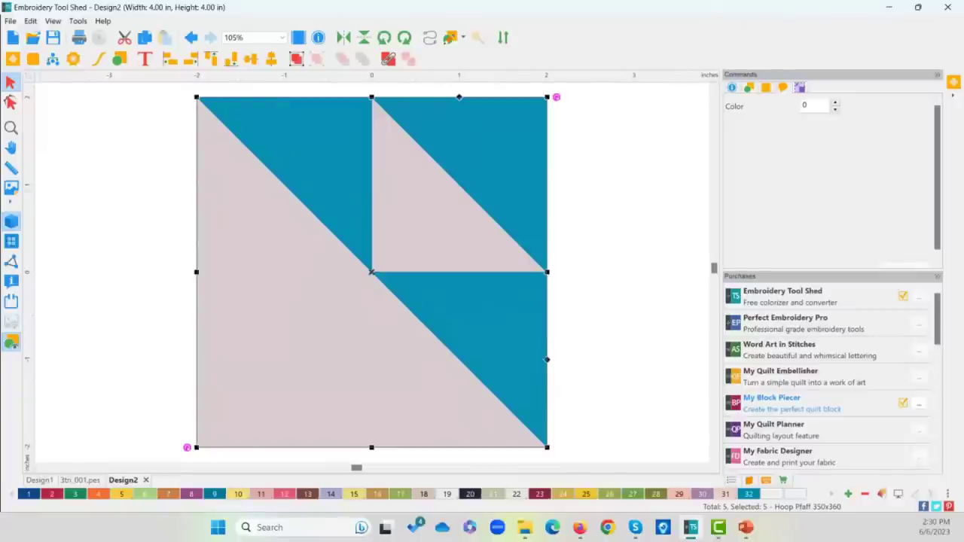
pyautogui.click(580, 527)
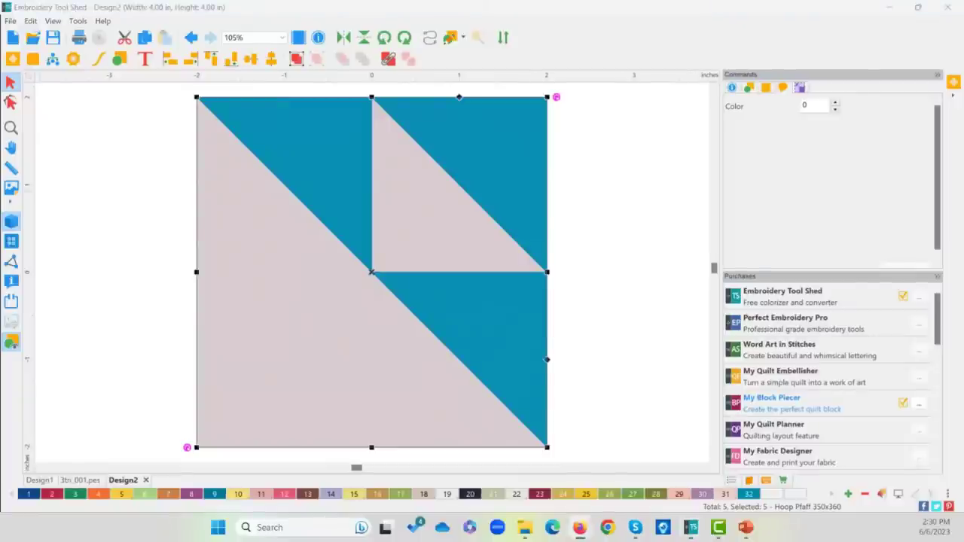